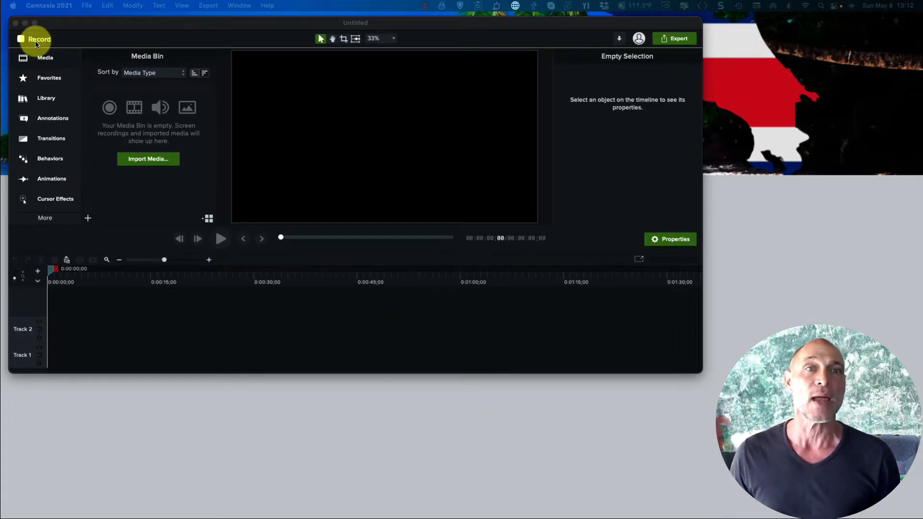
Open the screen recorder, choose HP 23cw (2) as the recorded display and show its enlarged preview.
click(27, 24)
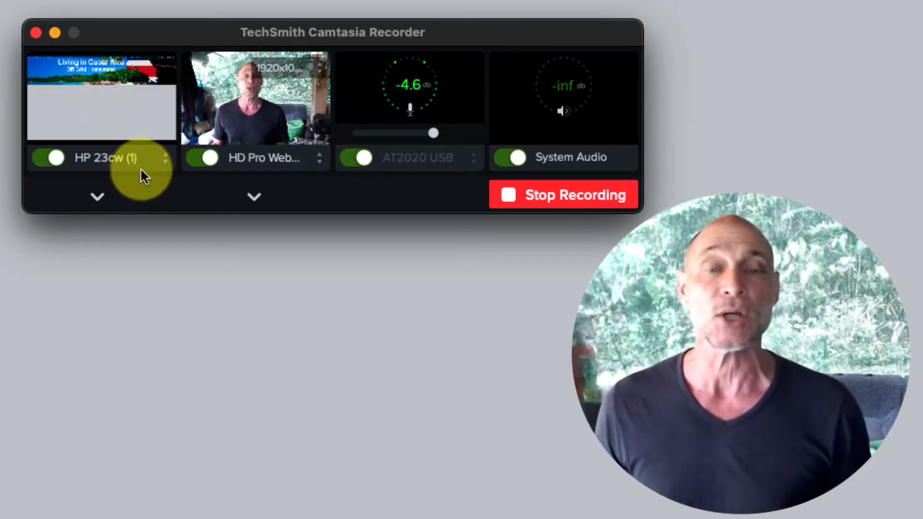
click(166, 159)
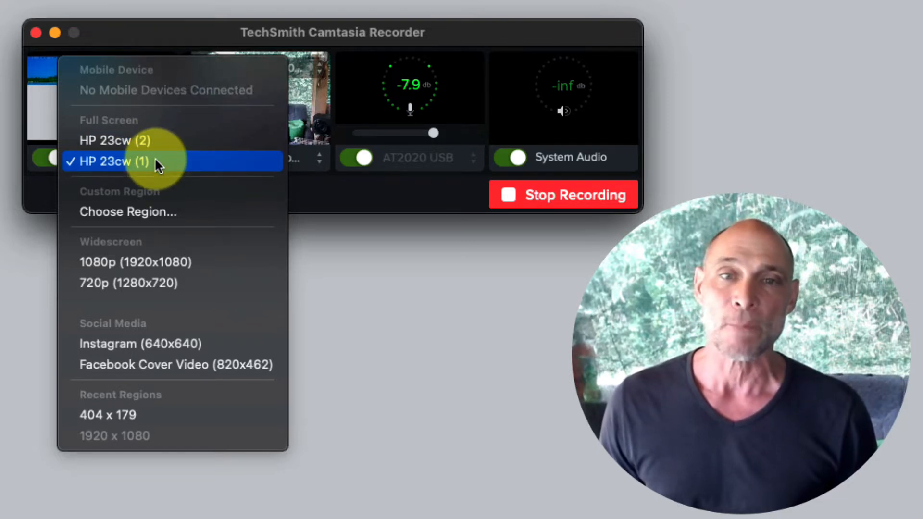
click(154, 140)
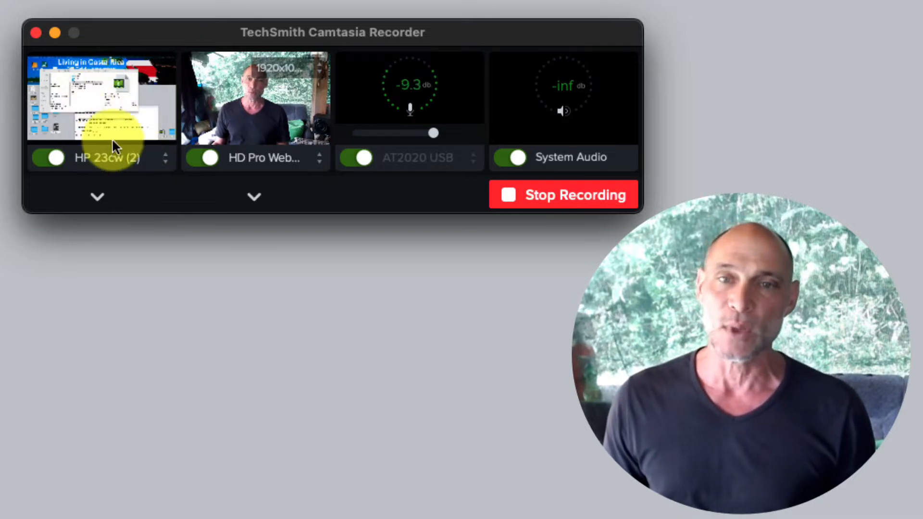
click(99, 195)
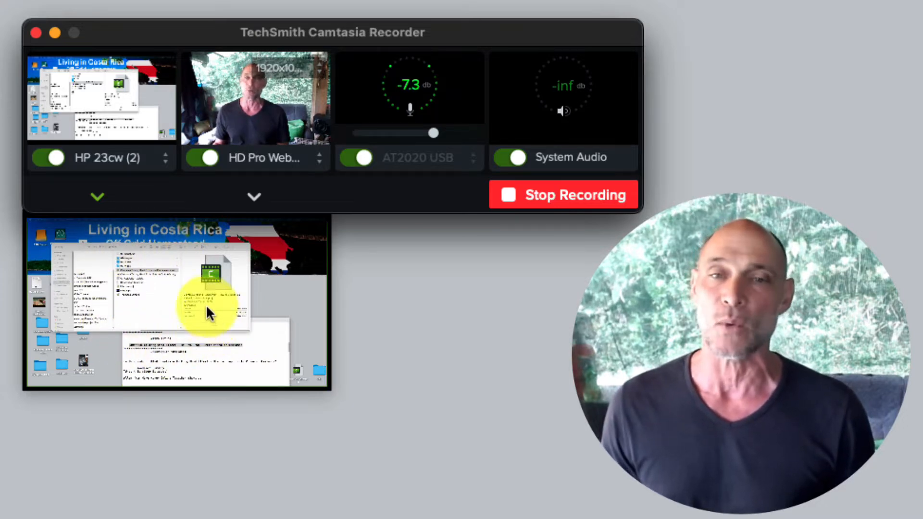
Switch the recorded display to HP 23cw (1), hide its enlarged preview and stop the recording.
click(159, 158)
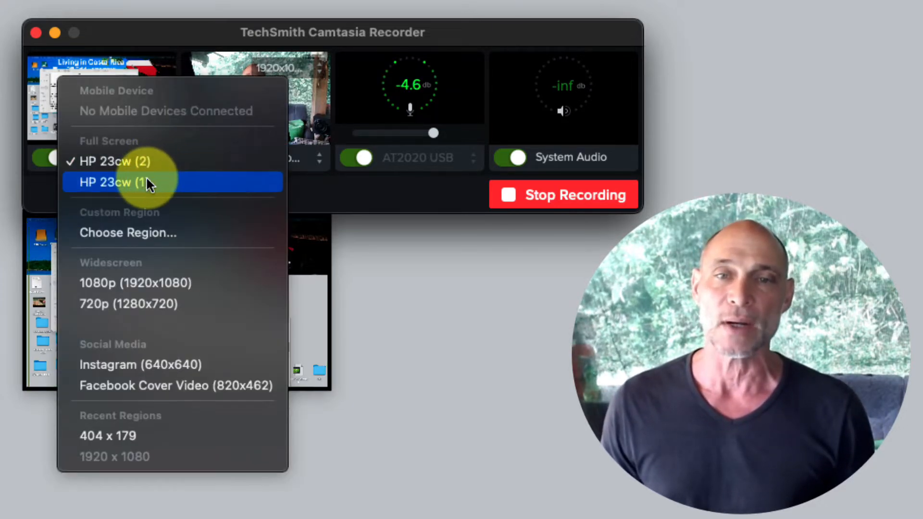
click(146, 177)
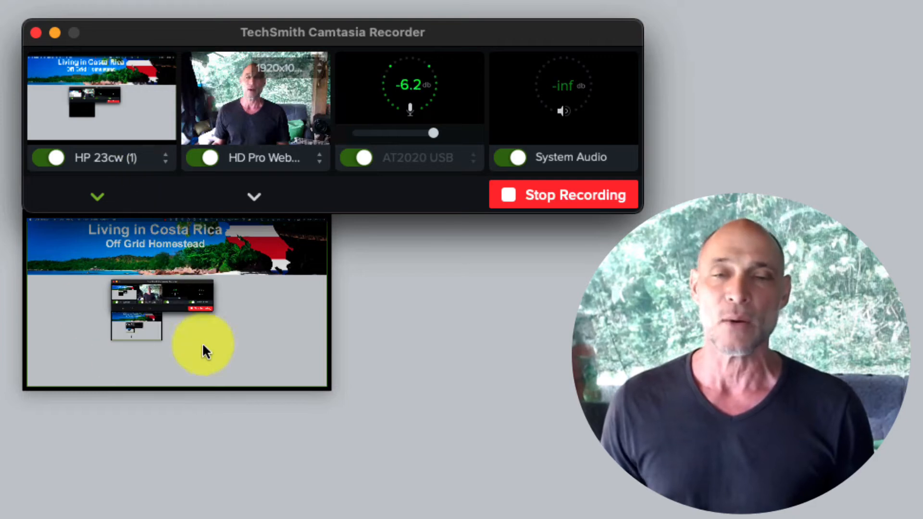
click(101, 197)
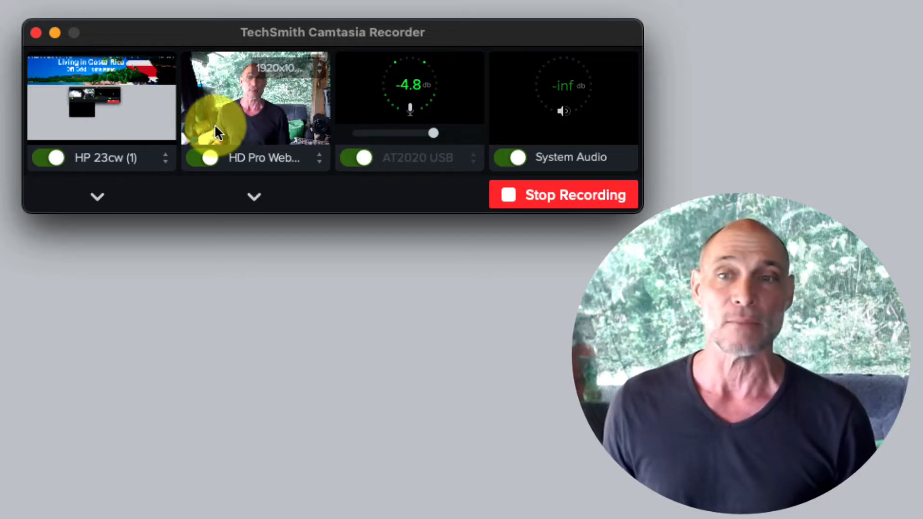
click(567, 198)
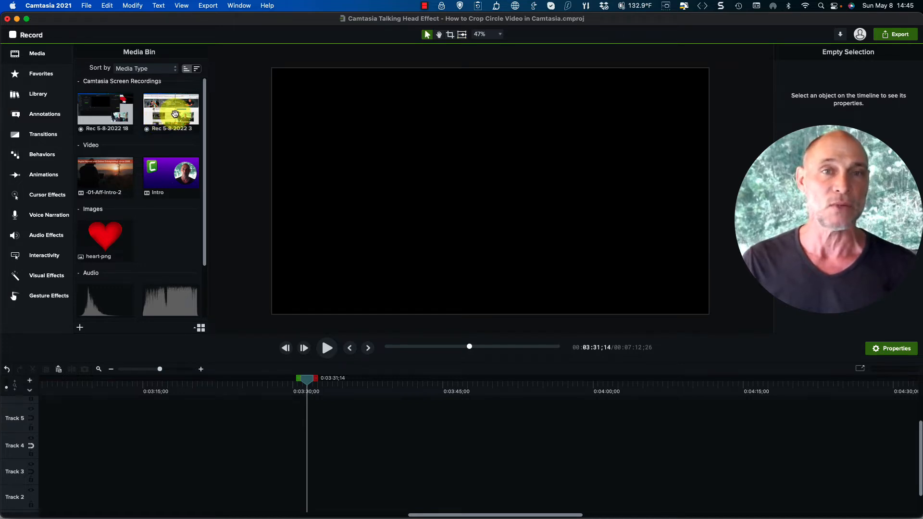
Place the Rec 5-8-2022 3 recording on Tracks 3 and 4, and reposition its webcam video on the canvas, scaled to about 43.6%.
drag(171, 113, 260, 467)
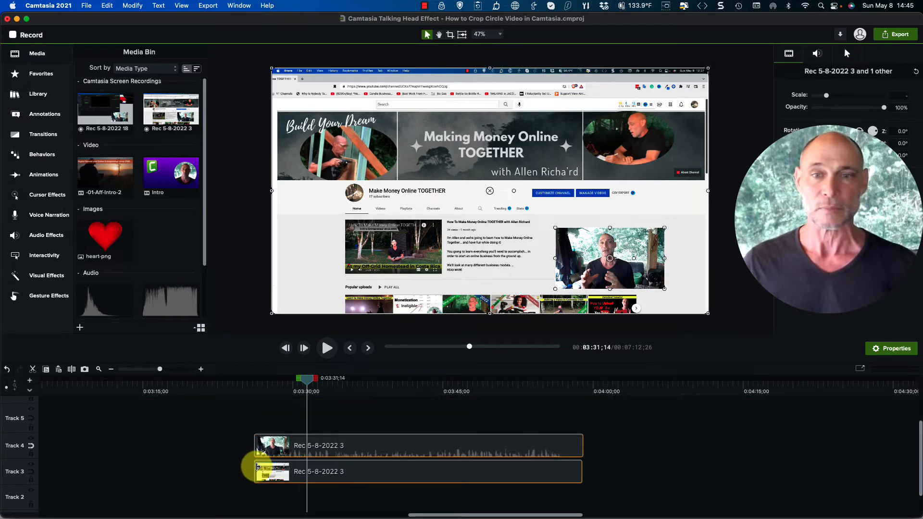
click(340, 449)
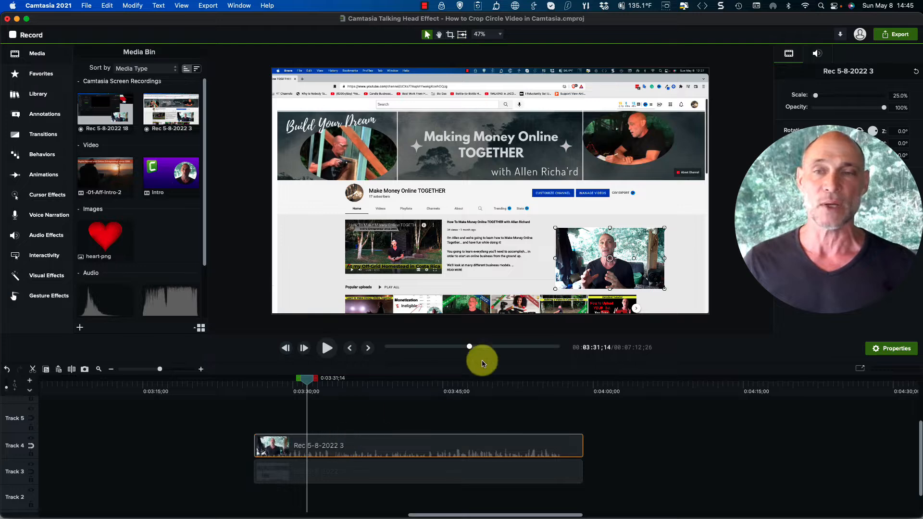
drag(609, 259, 541, 200)
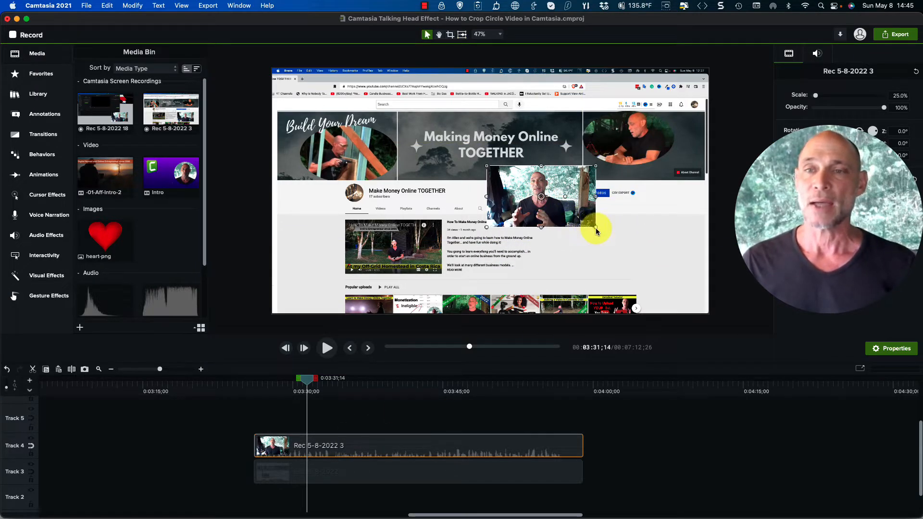
drag(596, 227, 677, 273)
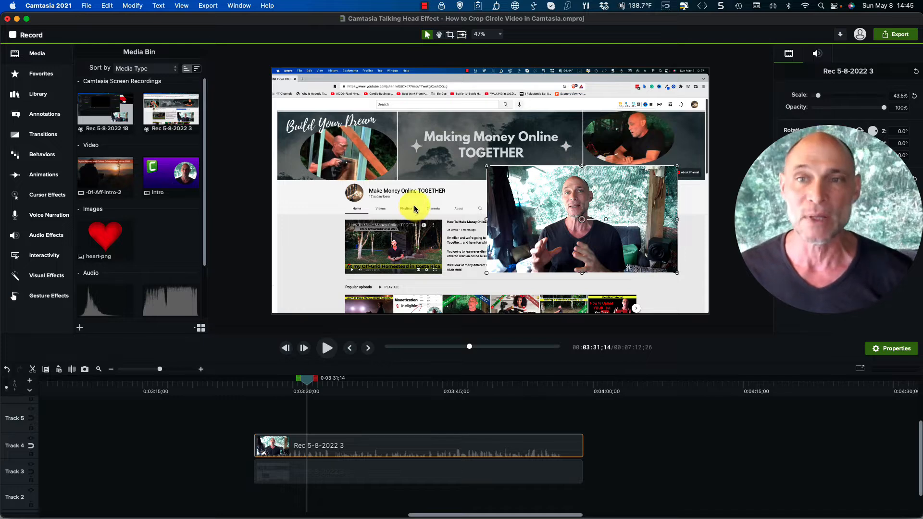
Shift the Track 4 webcam video slightly down and to the right on the canvas.
click(330, 478)
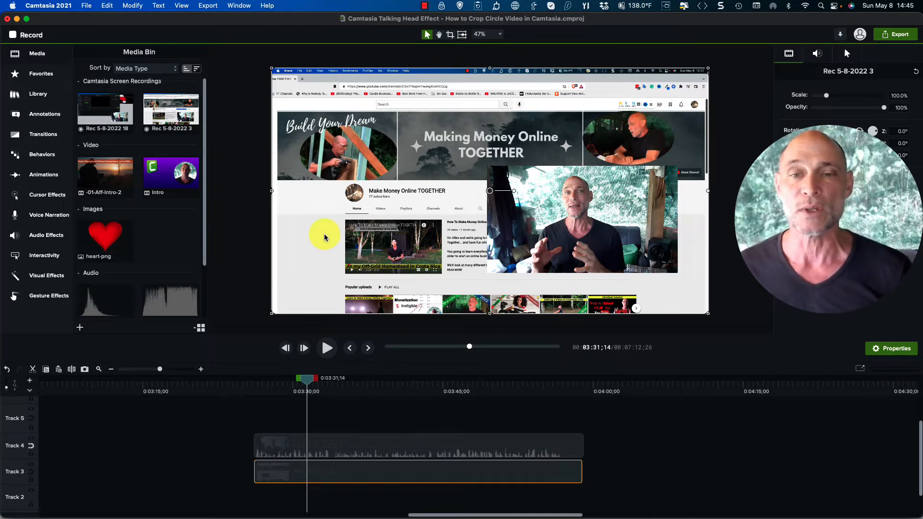
click(319, 412)
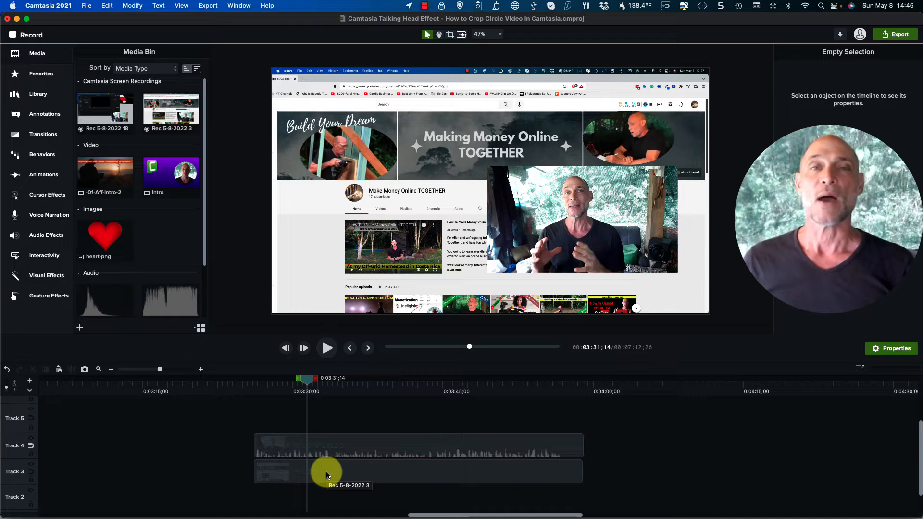
click(328, 451)
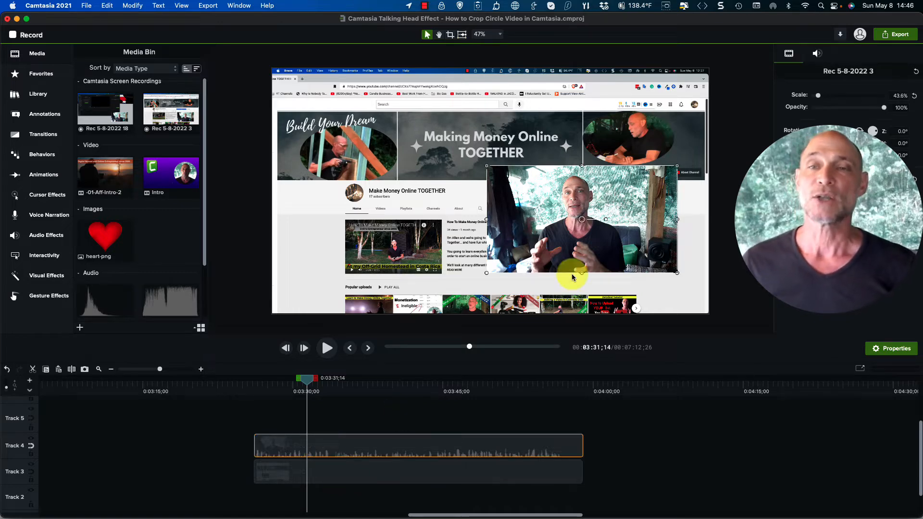
drag(581, 222, 590, 229)
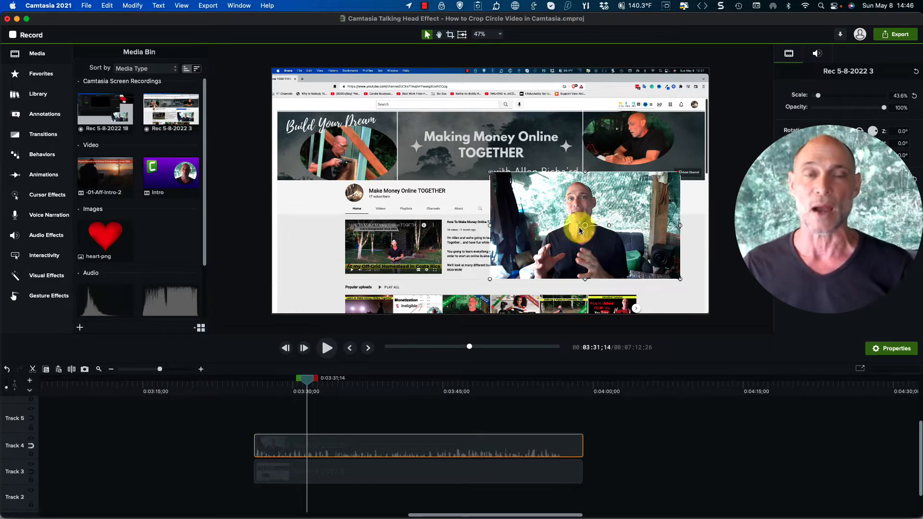
click(94, 235)
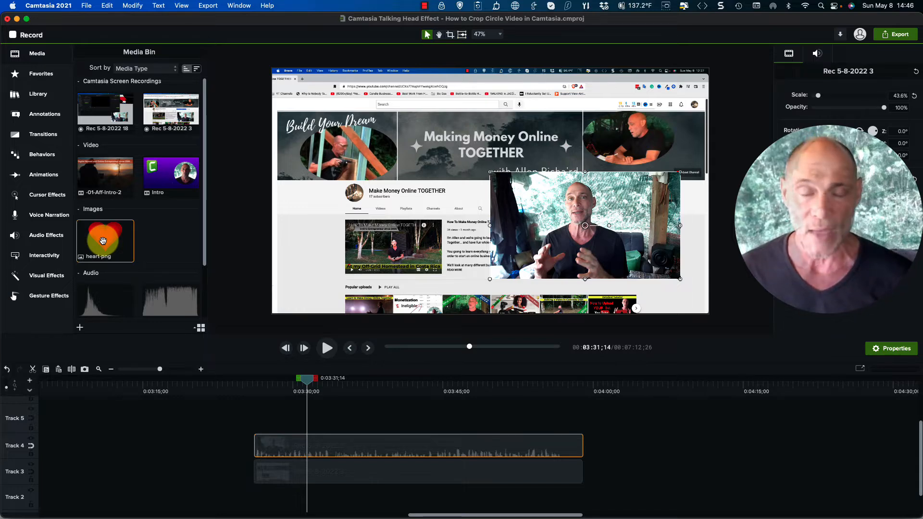
click(258, 402)
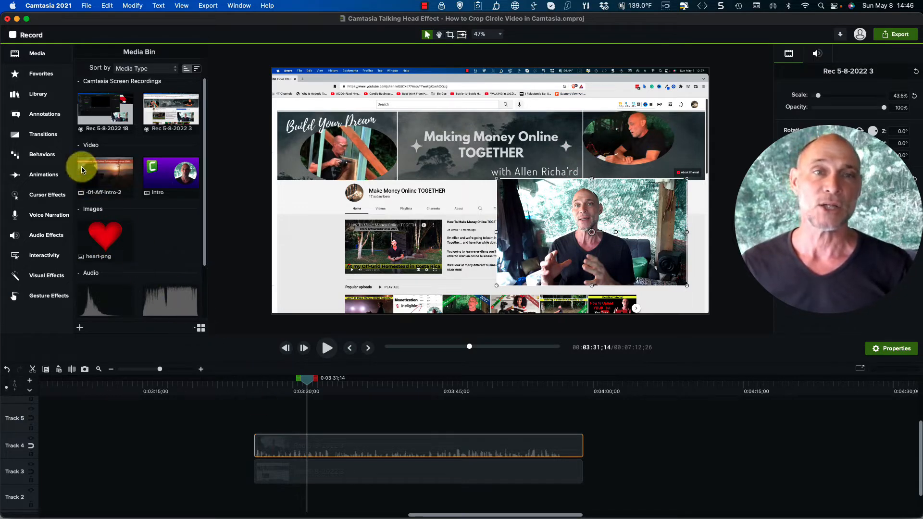
Show all shape styles and add the orange circle to Track 5, spanning the full length of the webcam clip below.
click(44, 118)
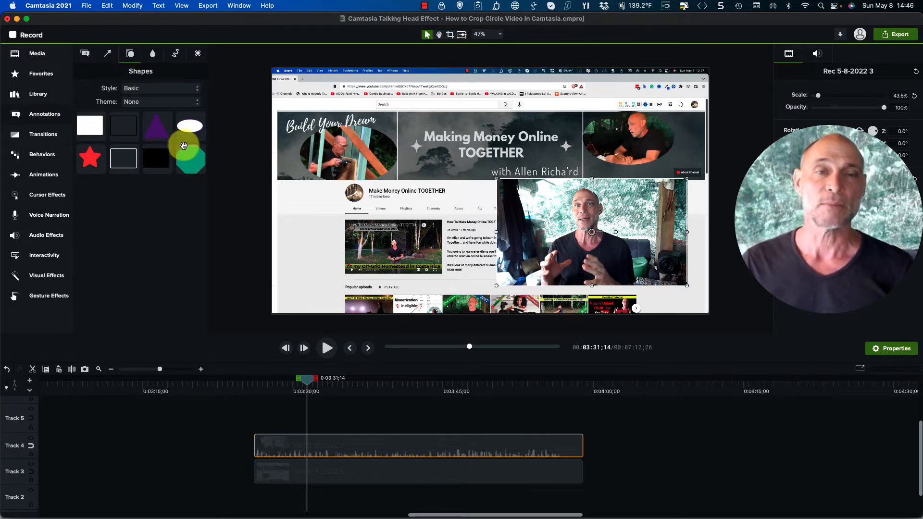
click(175, 88)
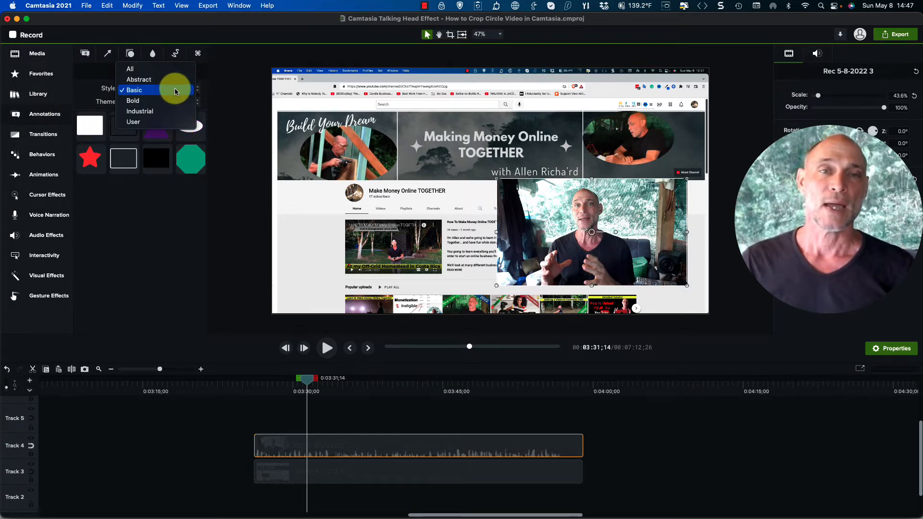
click(160, 68)
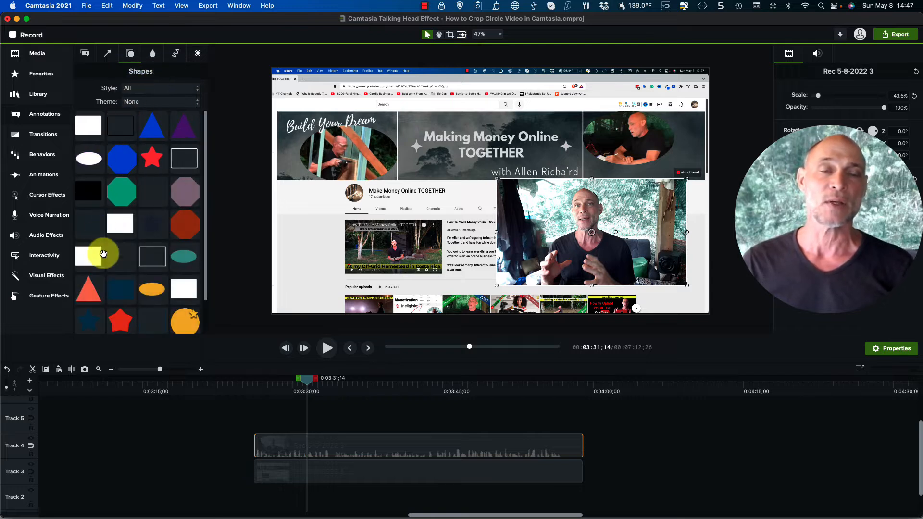
scroll(138, 260, down, 2)
scroll(139, 256, up, 2)
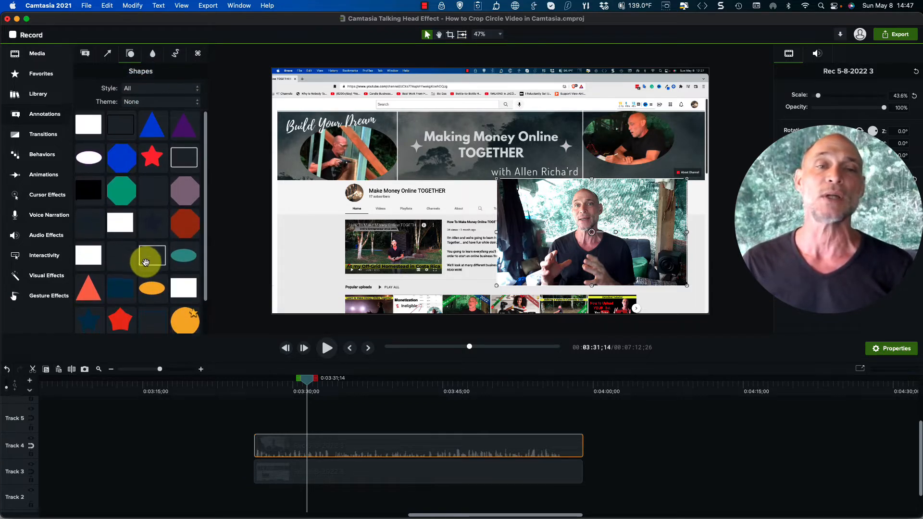
scroll(145, 260, down, 2)
scroll(115, 192, up, 2)
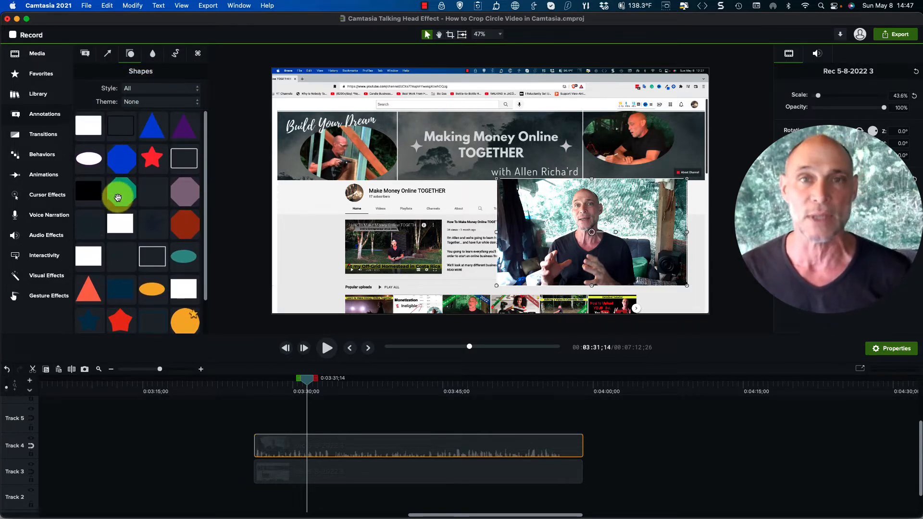
scroll(151, 266, down, 2)
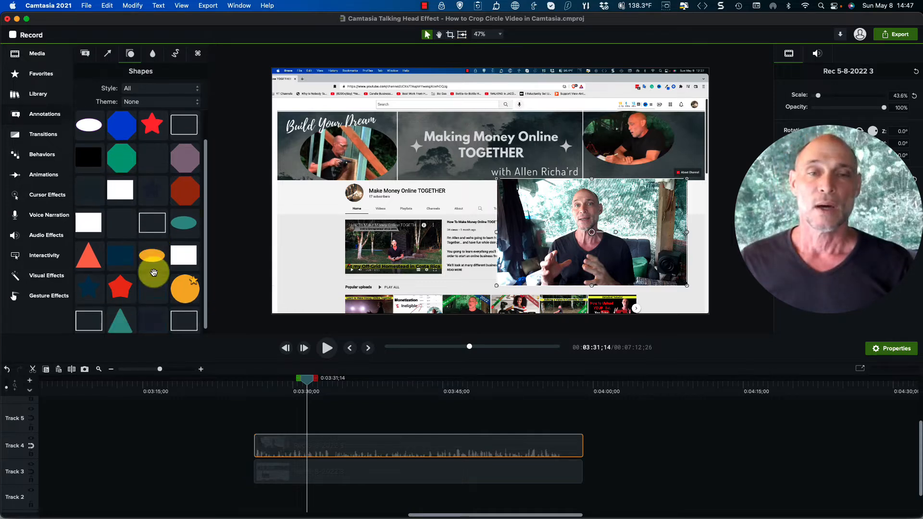
drag(188, 287, 583, 417)
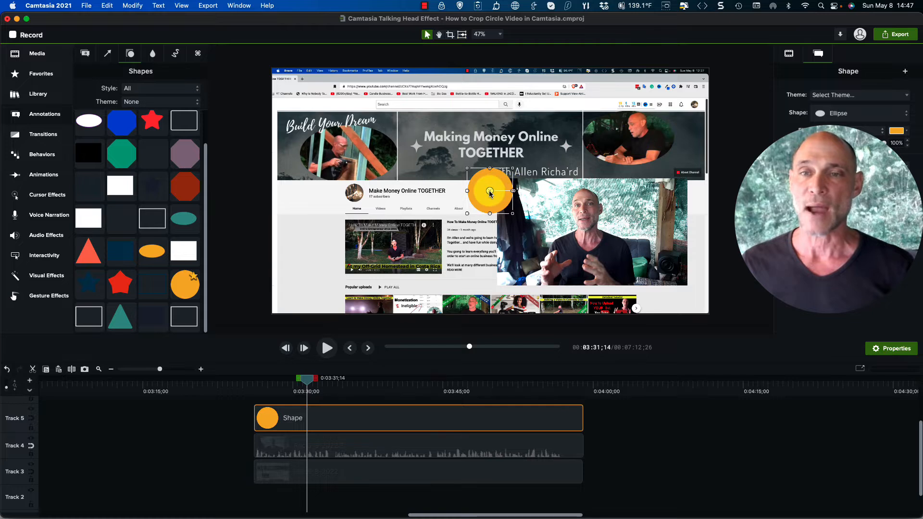
Move the orange circle over the speaker in the webcam video and enlarge it proportionally to cover the head and upper chest.
drag(498, 189, 580, 218)
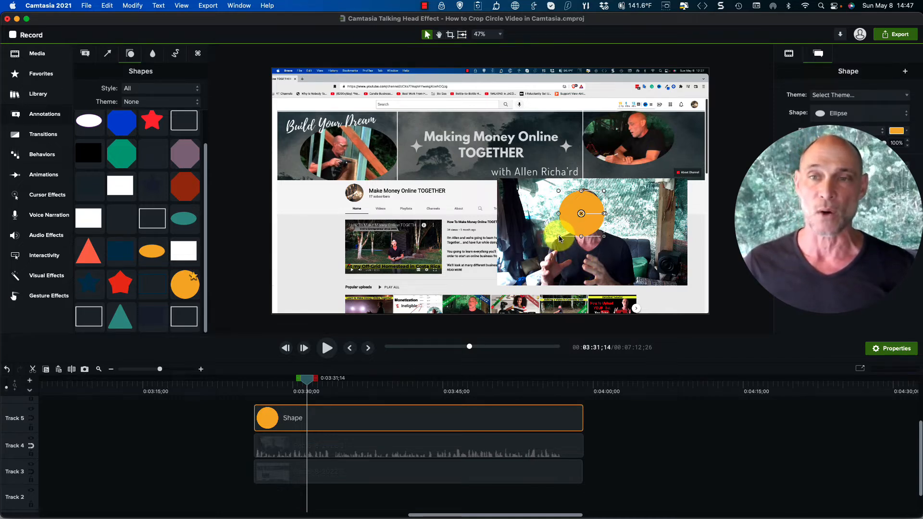
drag(559, 238, 540, 240)
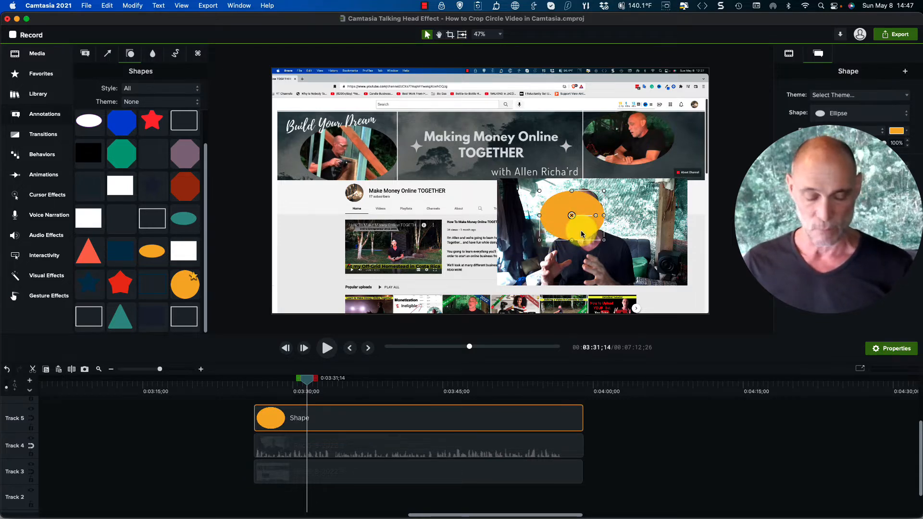
key(super+z)
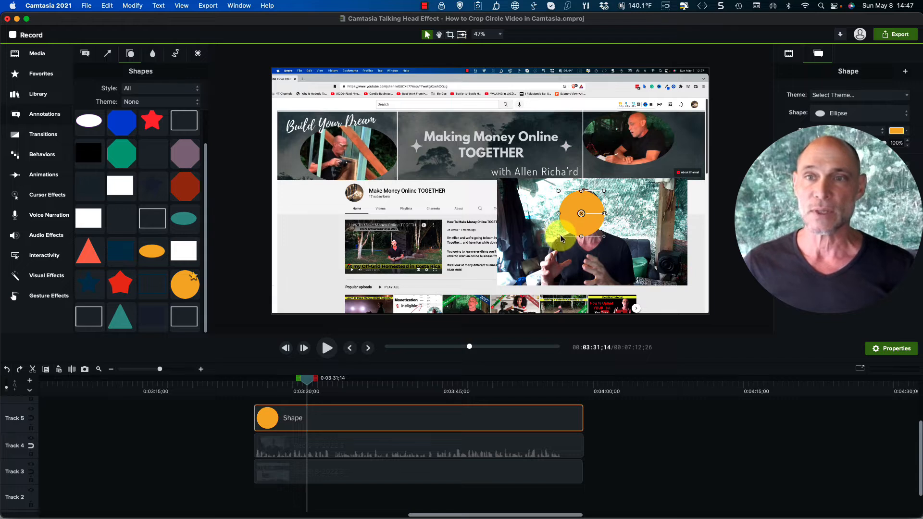
drag(558, 236, 526, 272)
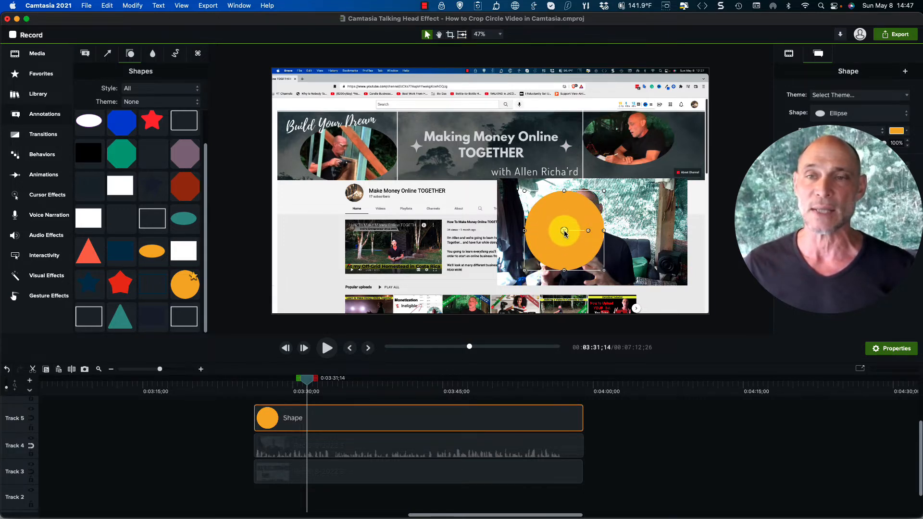
drag(565, 234, 583, 228)
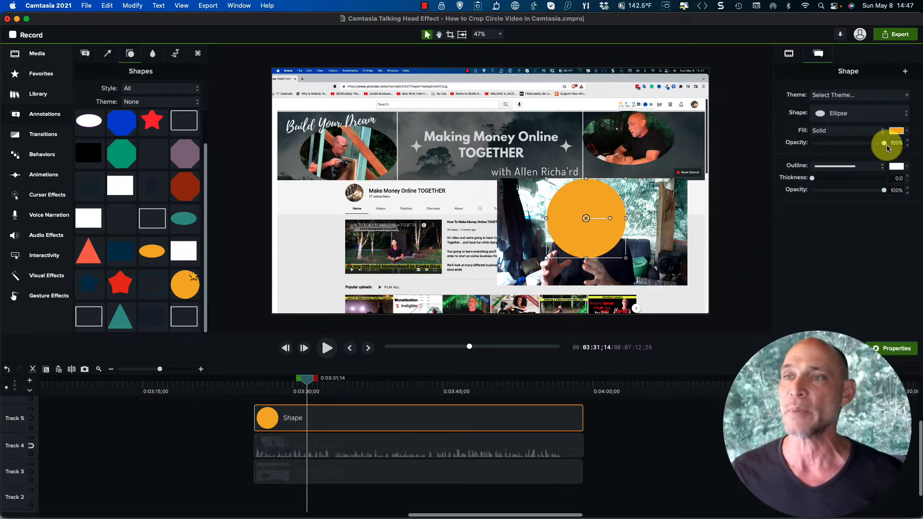
Check the circle's coverage at 50% fill opacity, restore it to 100% and shift the circle slightly lower over the speaker.
drag(885, 144, 848, 143)
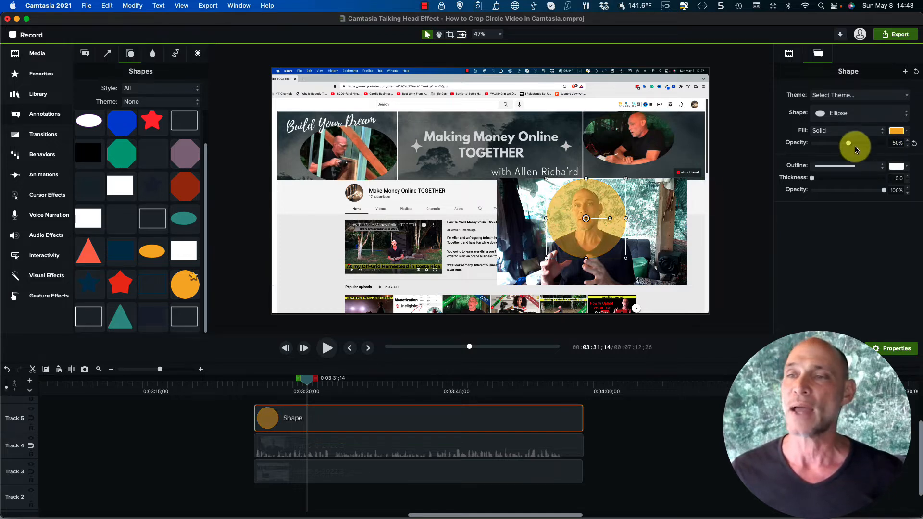
drag(846, 143, 884, 144)
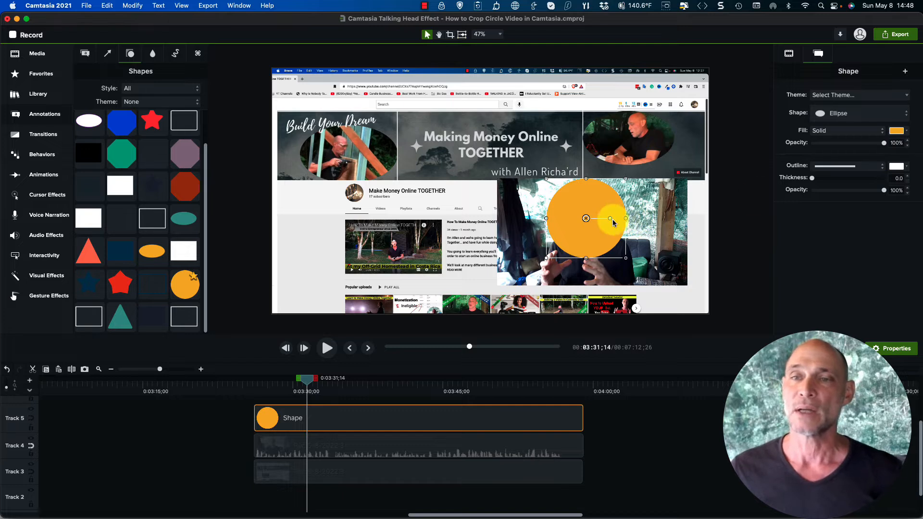
mouse_move(586, 216)
mouse_down()
mouse_move(532, 203)
mouse_move(588, 226)
mouse_up()
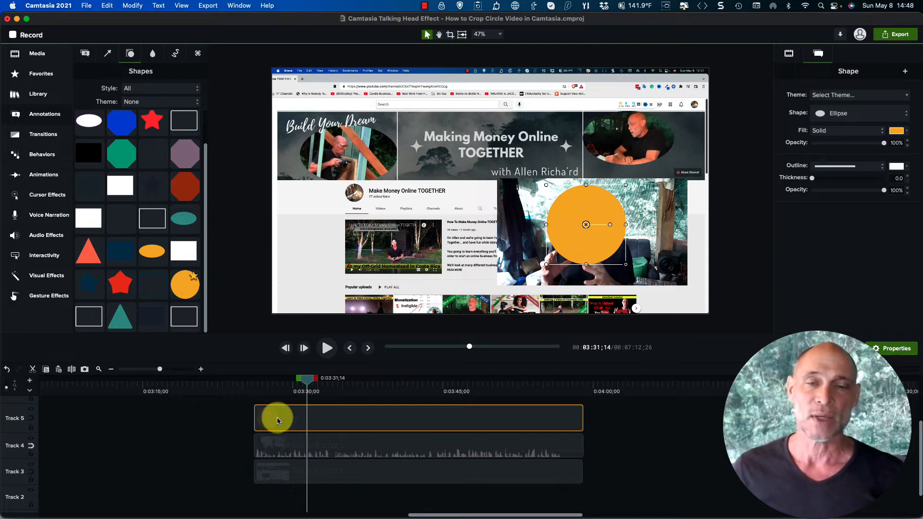
Set Track 5's matte mode to Alpha to crop the webcam video on Track 4 to the circle.
click(32, 411)
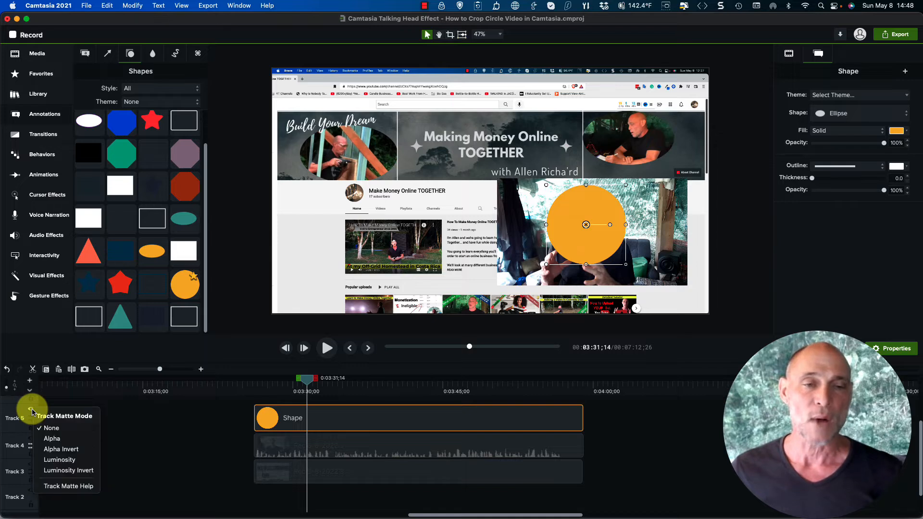
click(46, 439)
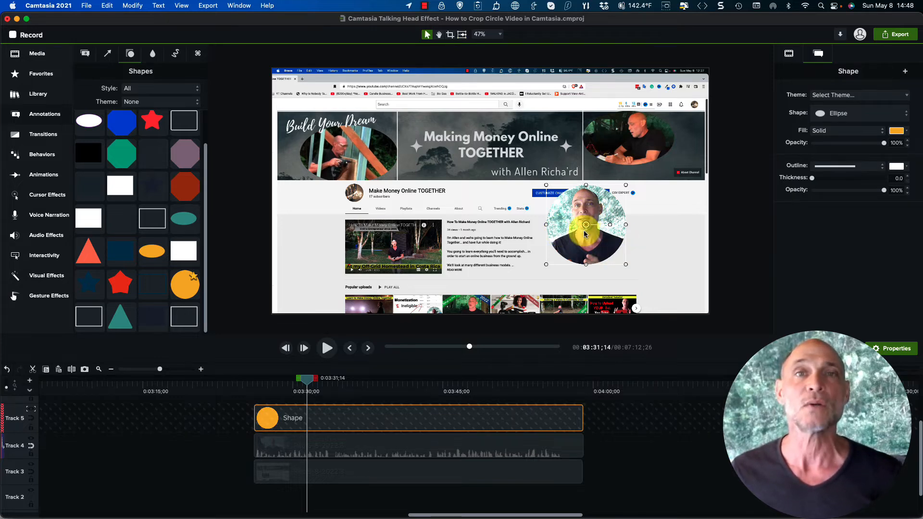
Group the circle shape on Track 5 with the webcam clip on Track 4 and set Track 5's matte mode to None.
click(633, 449)
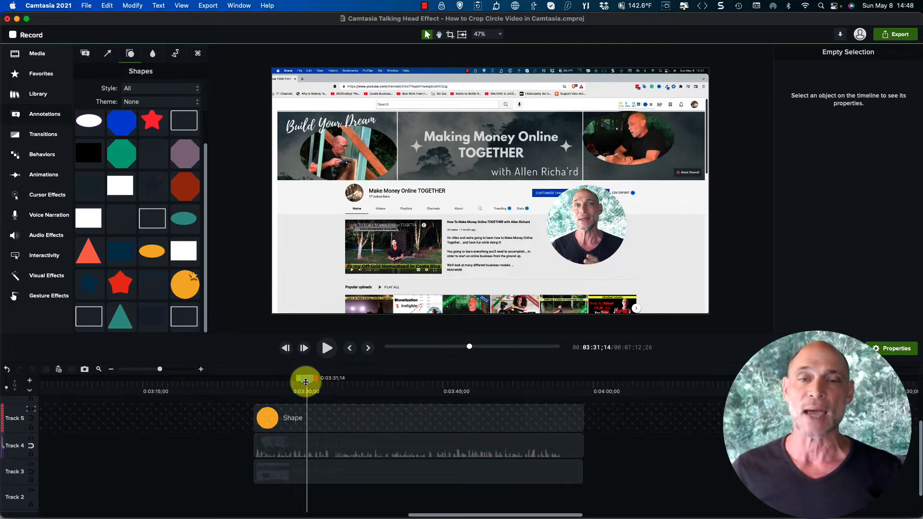
drag(307, 381, 292, 402)
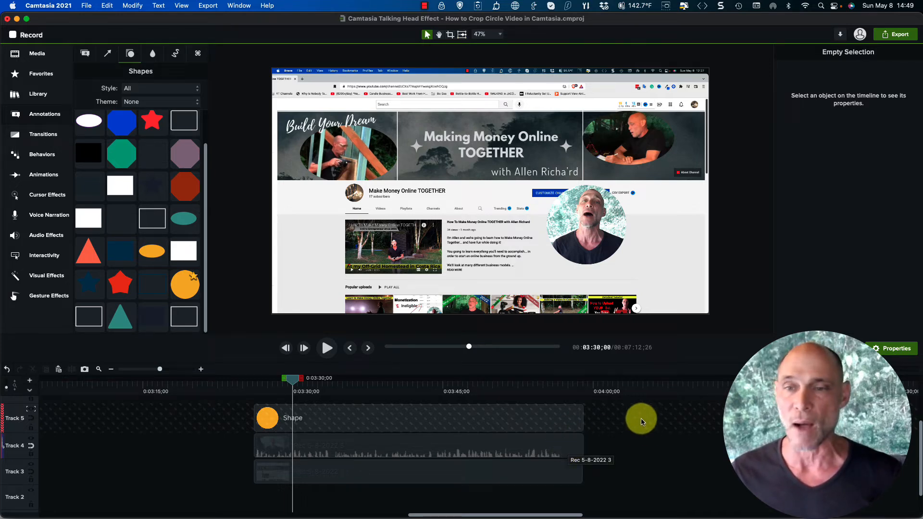
drag(628, 416, 610, 453)
click(575, 452)
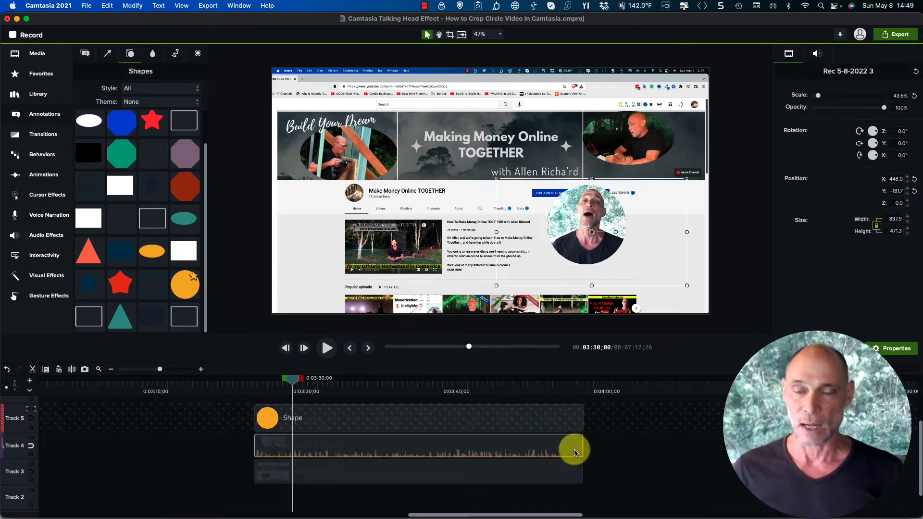
shift+click(567, 420)
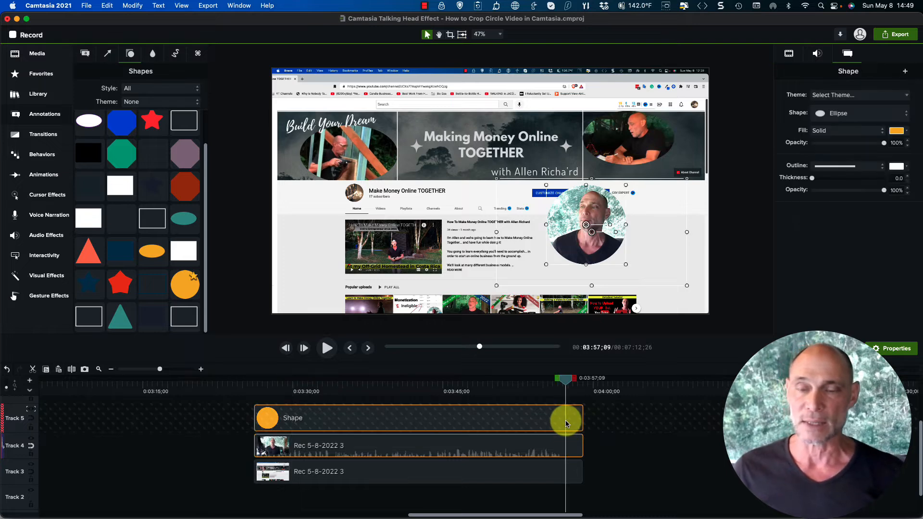
click(610, 441)
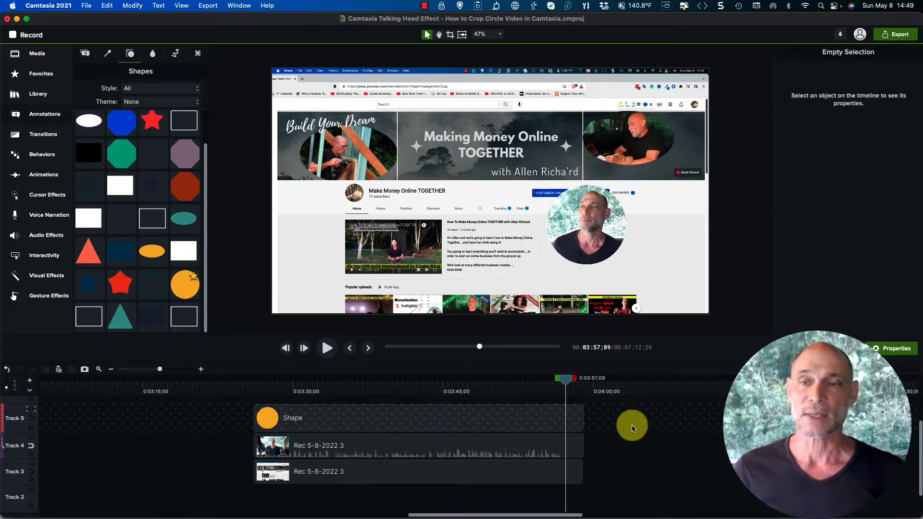
drag(633, 414, 553, 449)
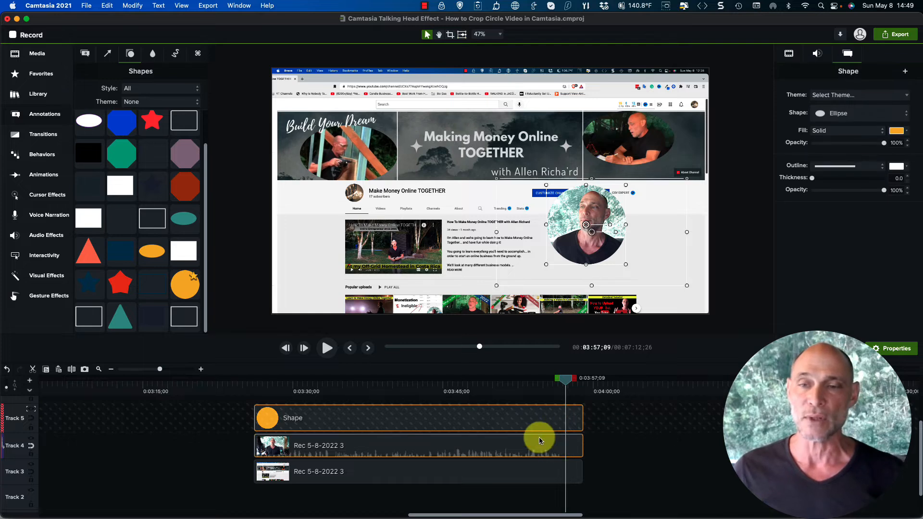
right_click(504, 419)
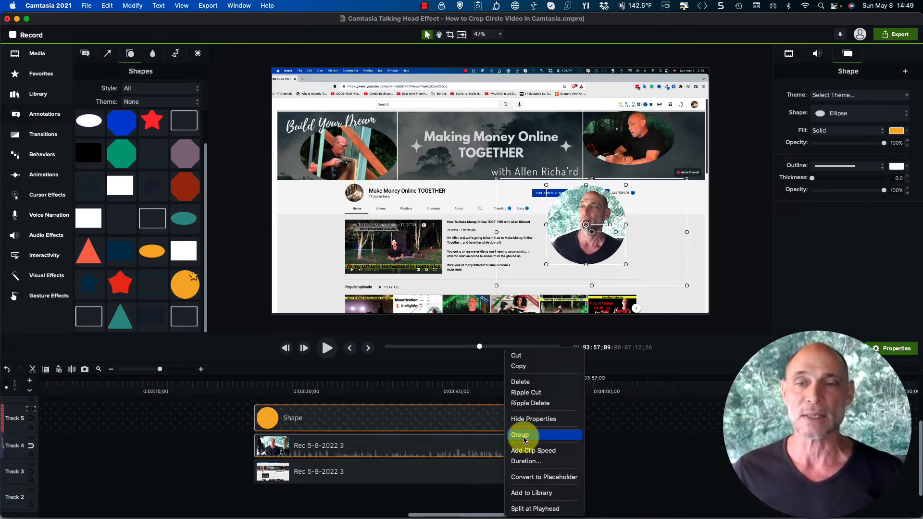
click(543, 435)
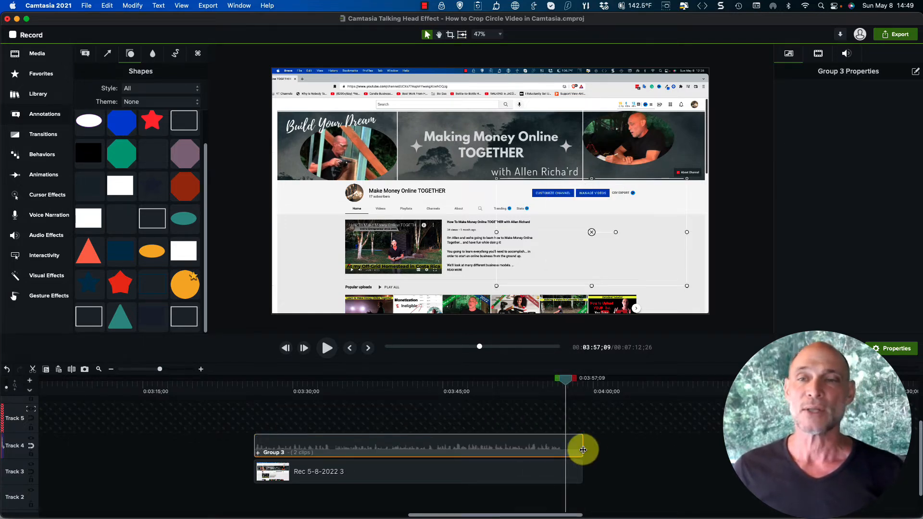
click(30, 411)
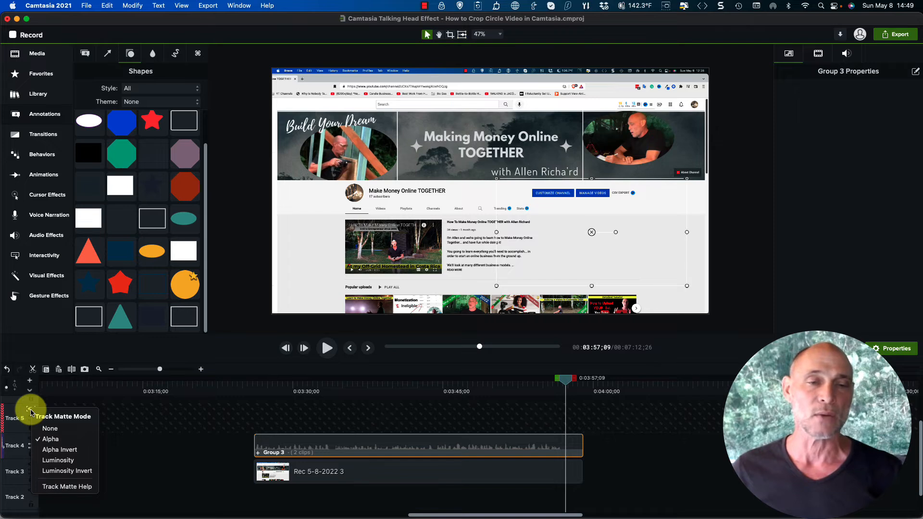
click(42, 428)
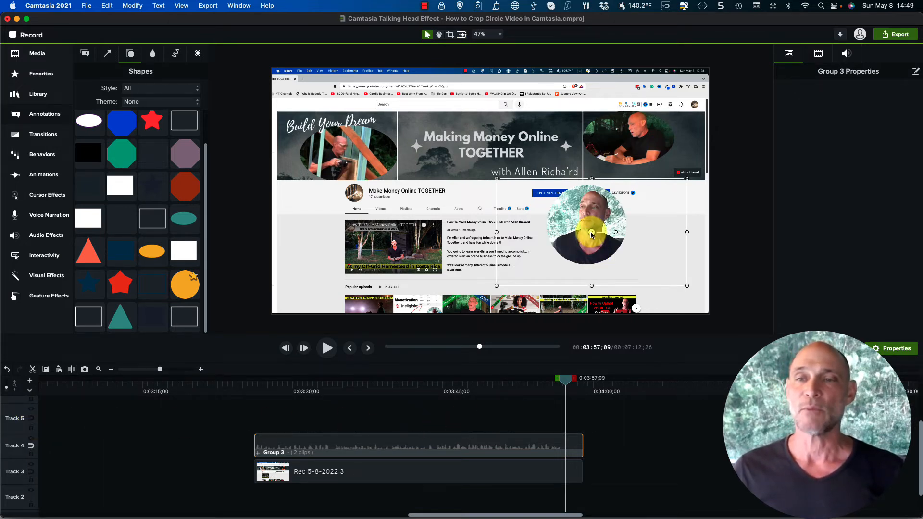
Move the circular webcam group to the lower-right part of the canvas and enlarge it proportionally, keeping the circle inside the frame's right edge.
drag(591, 234, 667, 269)
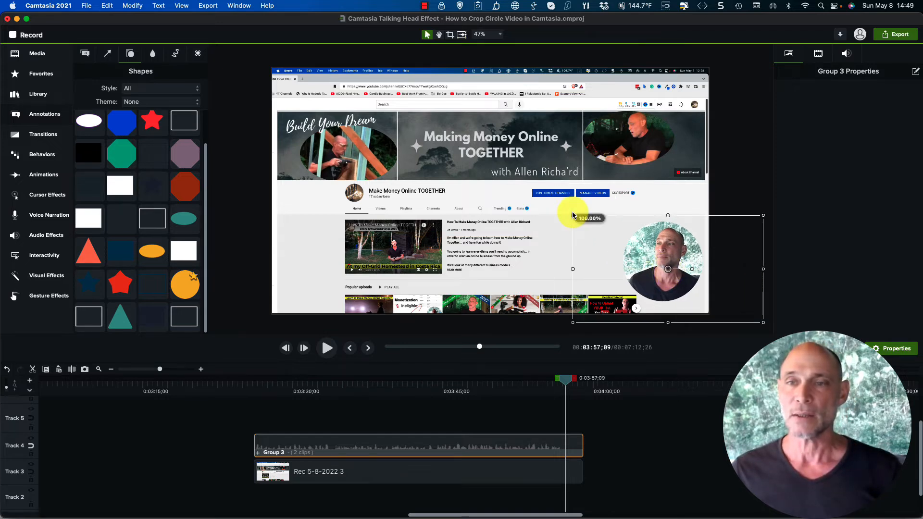
drag(572, 216, 529, 190)
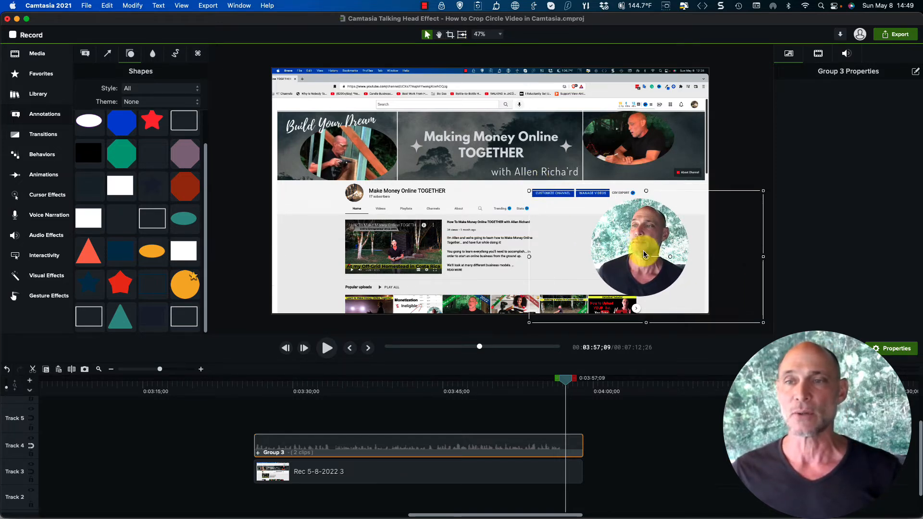
drag(645, 254, 660, 244)
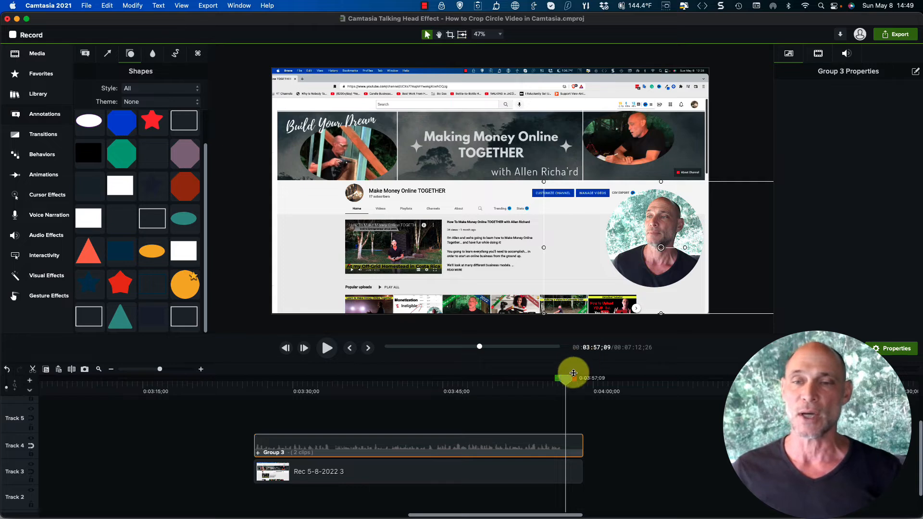
Add a Custom animation ending at 0:03:37;14 to the webcam group, moving the circle straight across to the canvas's left edge, and preview it.
drag(573, 373, 347, 374)
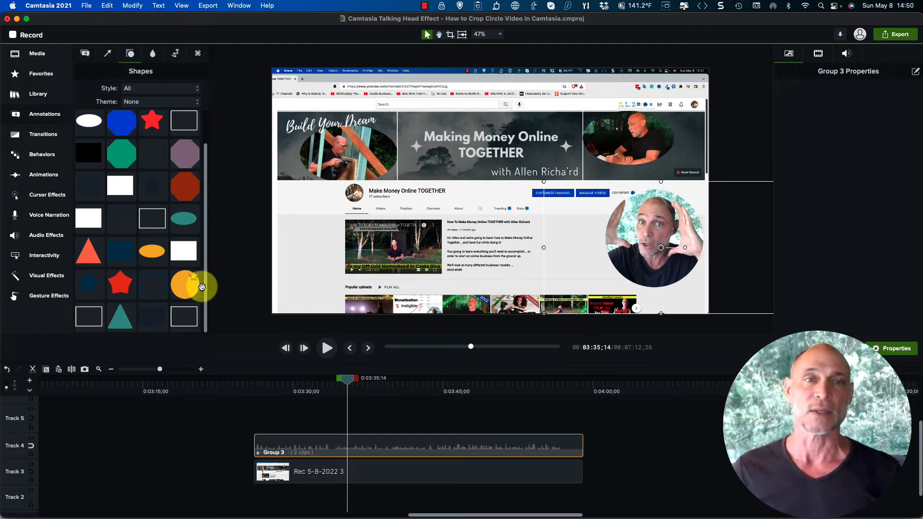
click(42, 175)
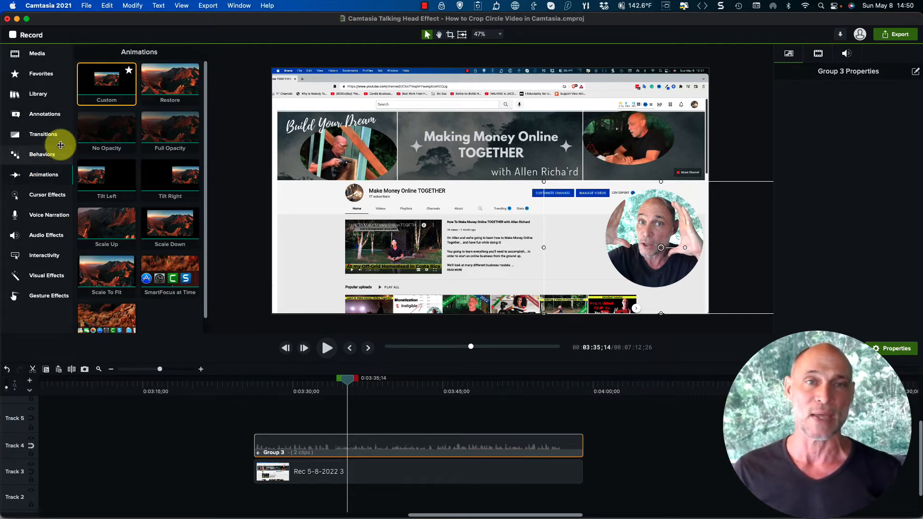
drag(106, 81, 368, 448)
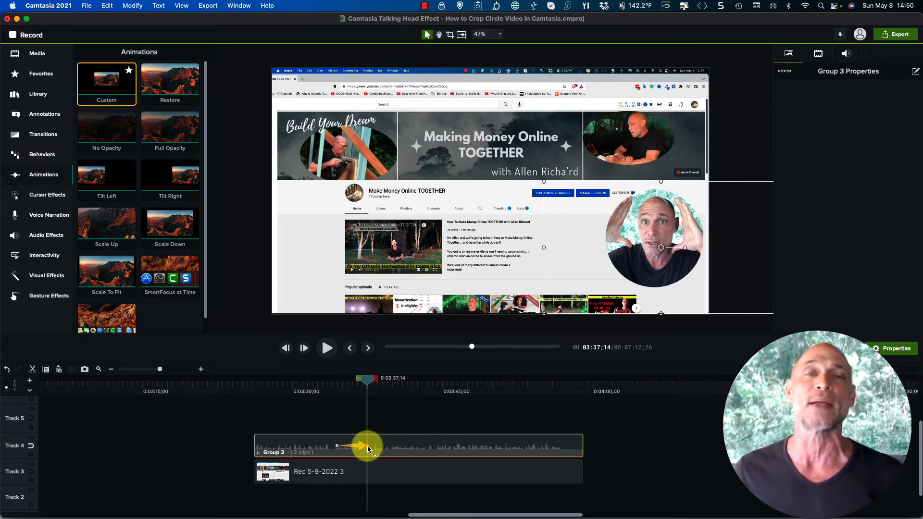
drag(369, 447, 368, 447)
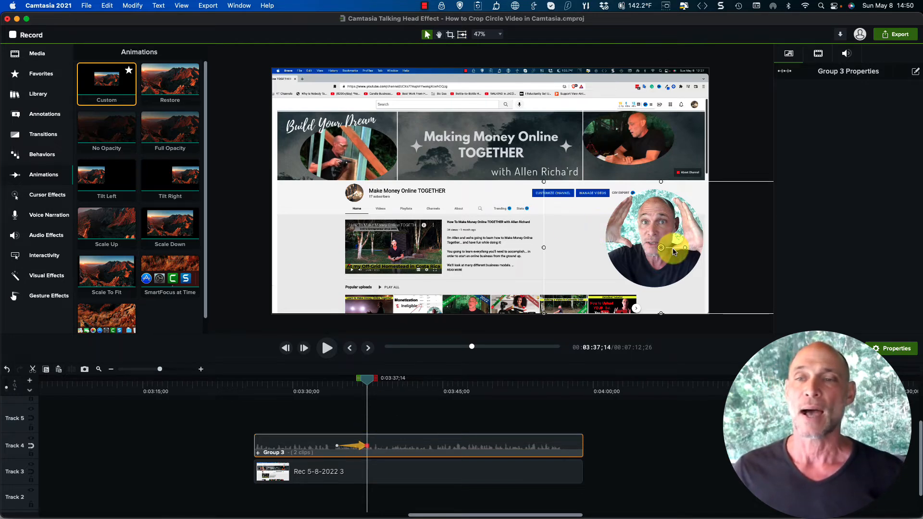
drag(663, 249, 332, 248)
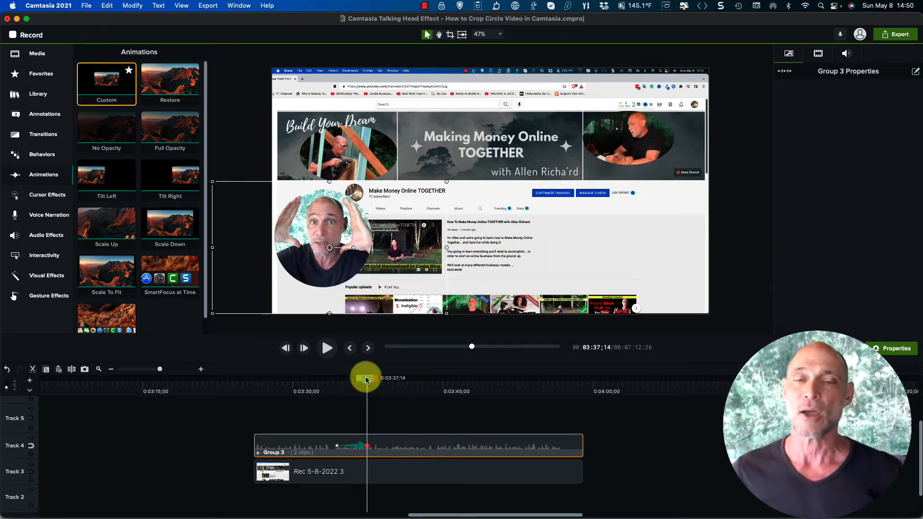
drag(366, 378, 327, 379)
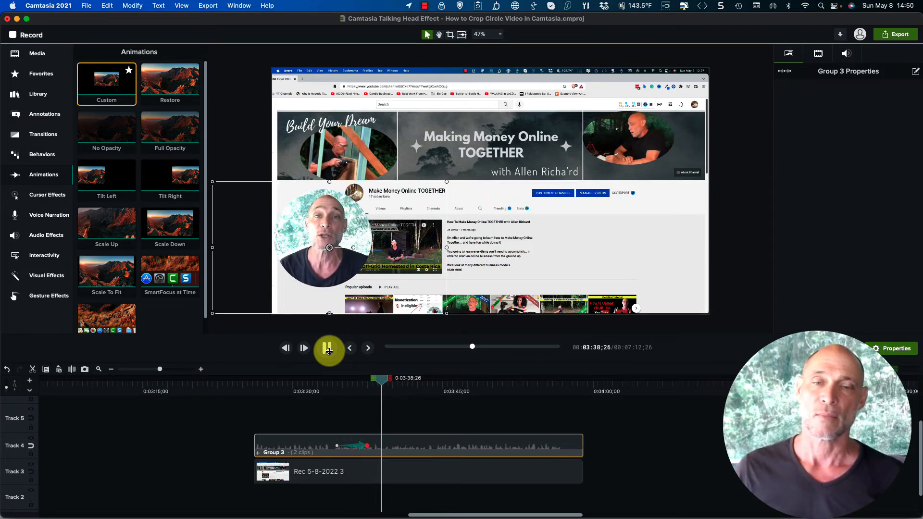
click(329, 351)
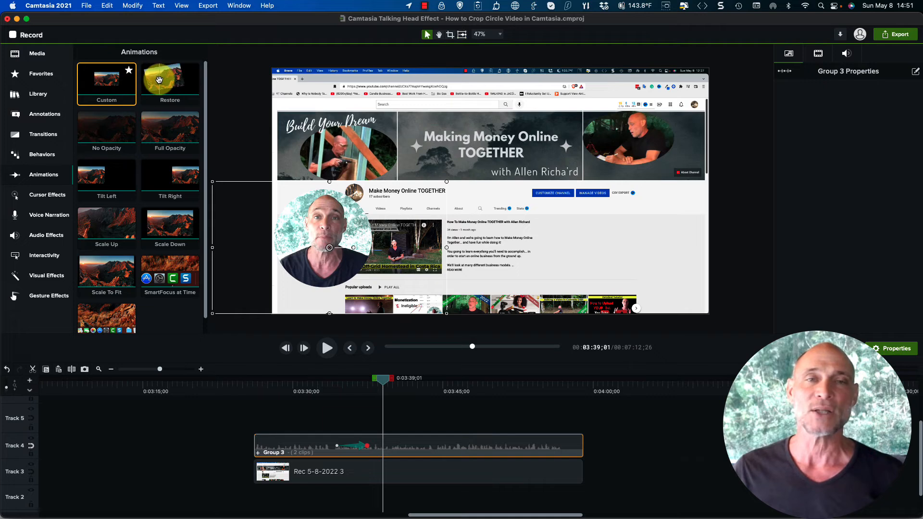
Add a Restore animation to the webcam group from 0:03:39;01 to about 0:03:40;25 and play back both animations.
drag(159, 79, 404, 445)
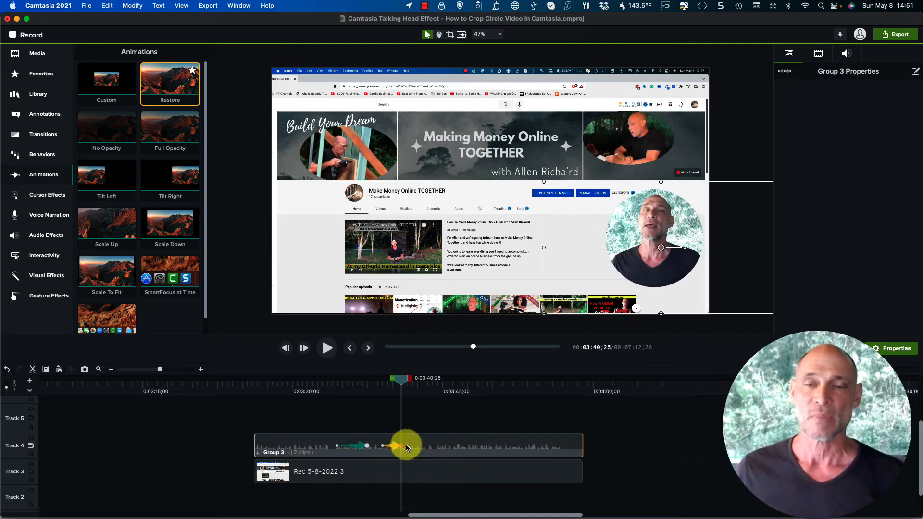
click(371, 382)
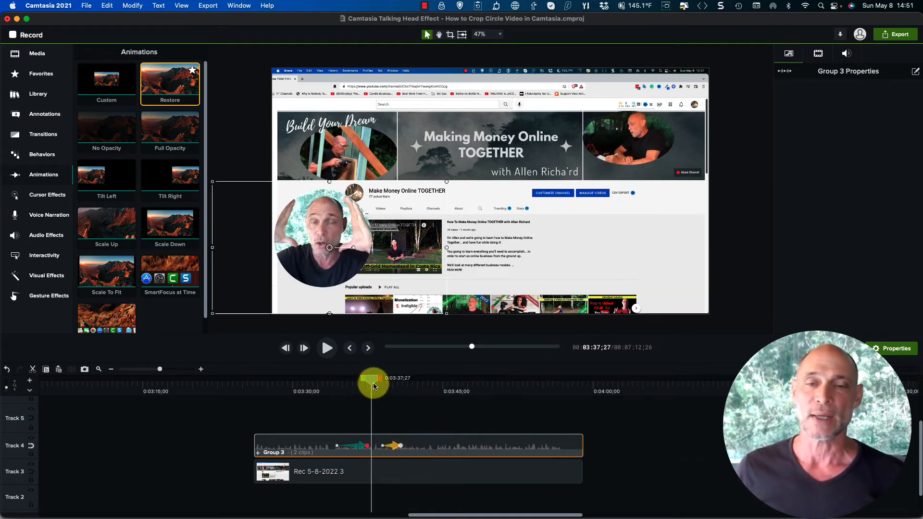
click(325, 409)
click(327, 348)
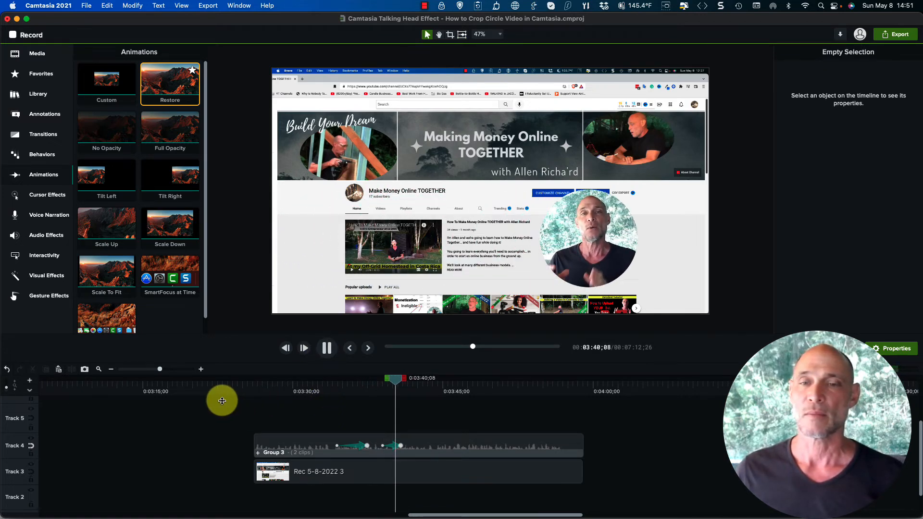
click(327, 348)
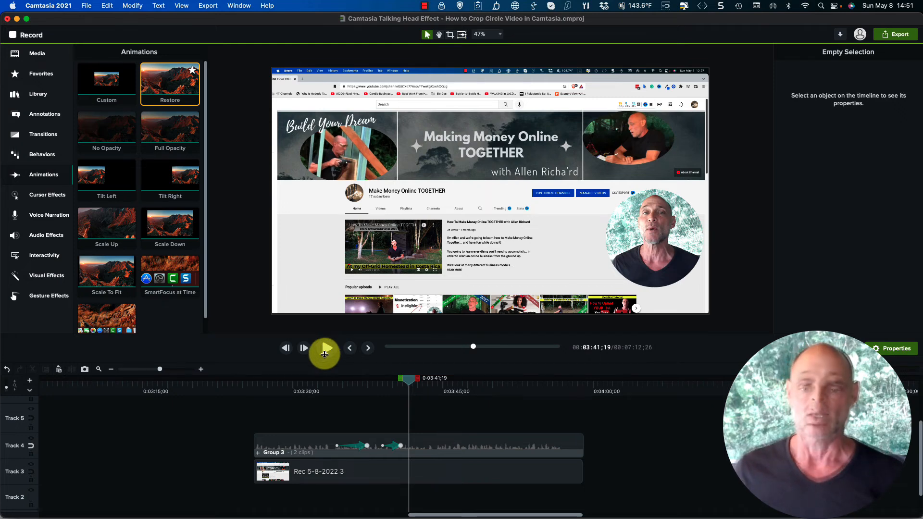
Split the webcam group at 0:03:41;19, ungroup its second part and delete the circle shape from that part.
right_click(411, 446)
click(427, 506)
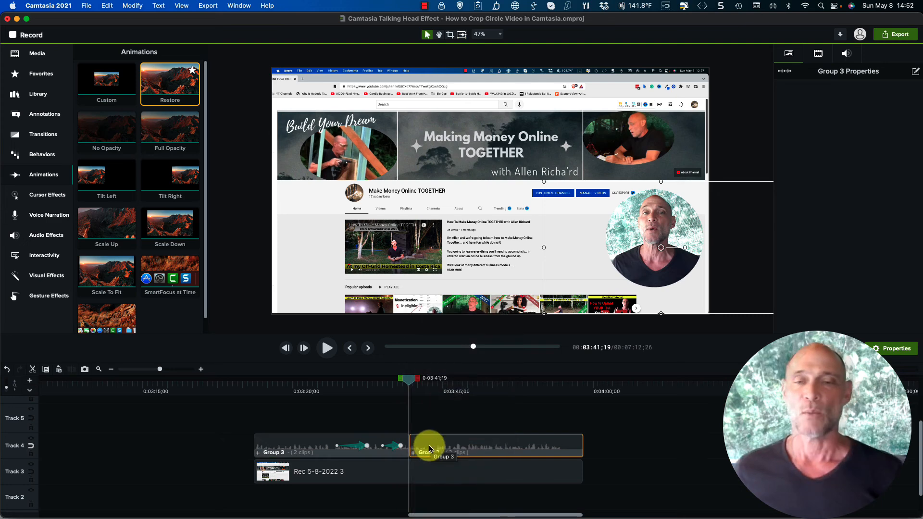
right_click(432, 446)
click(451, 448)
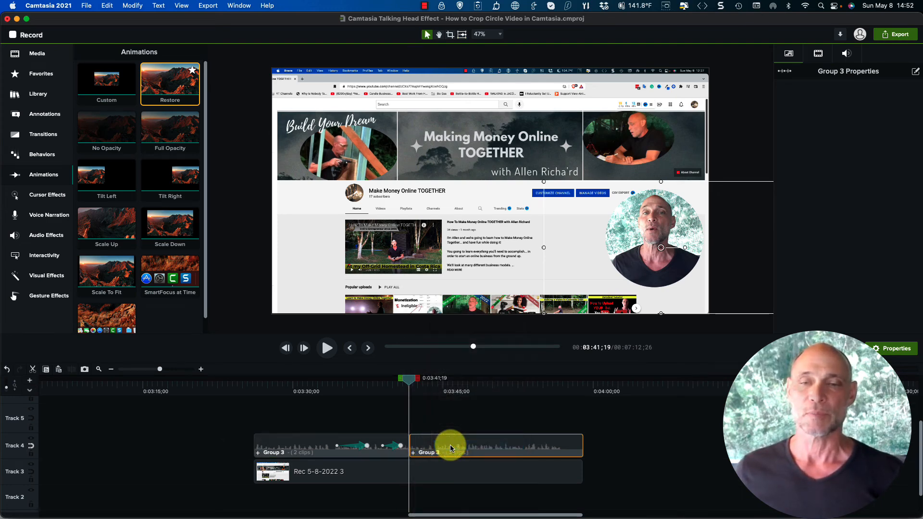
click(537, 413)
right_click(470, 414)
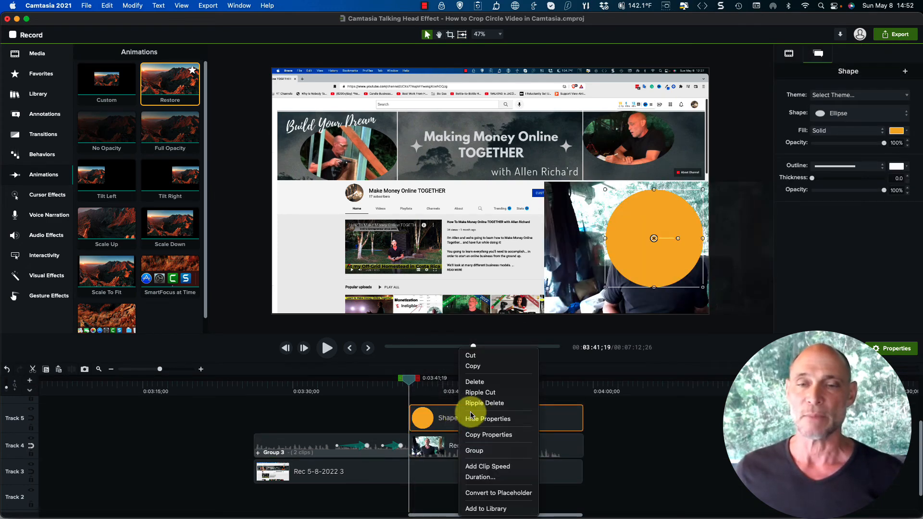
click(474, 383)
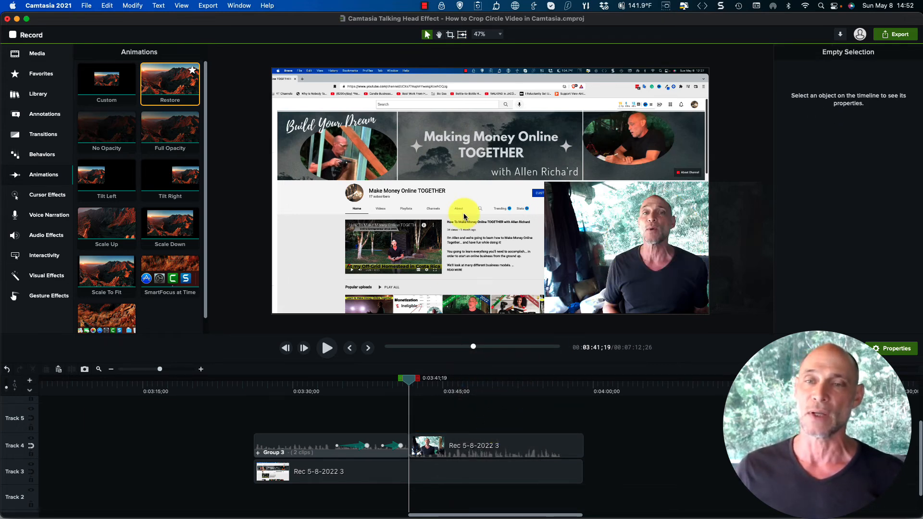
Move the ungrouped webcam clip to the canvas's upper-left corner and scale it to 100% to fill the frame.
click(589, 222)
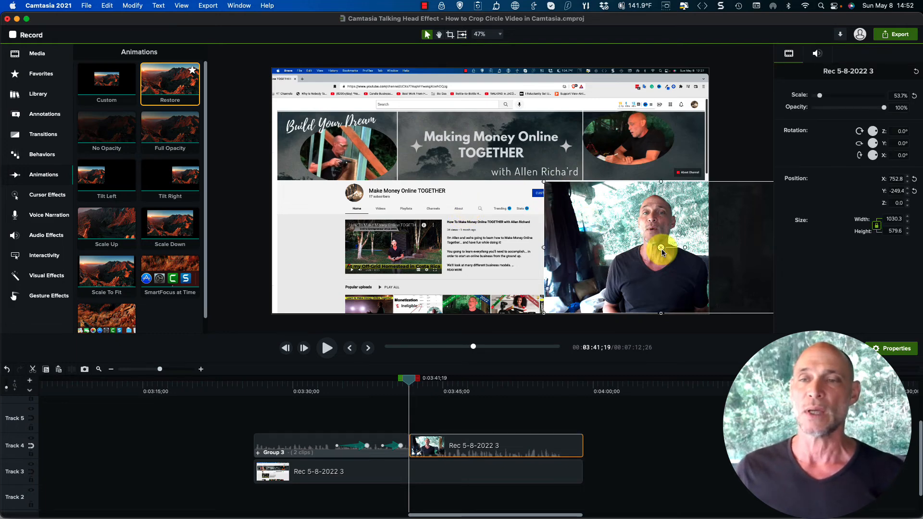
drag(659, 247, 381, 139)
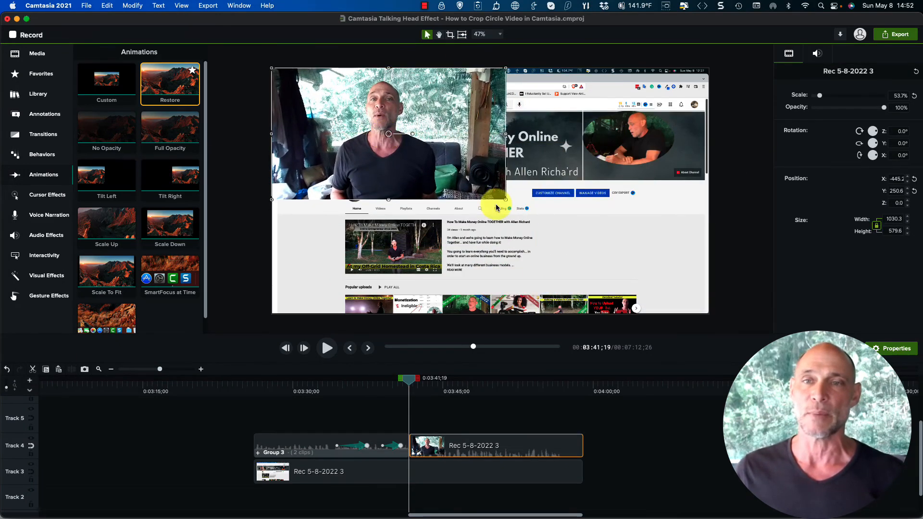
drag(500, 200, 715, 312)
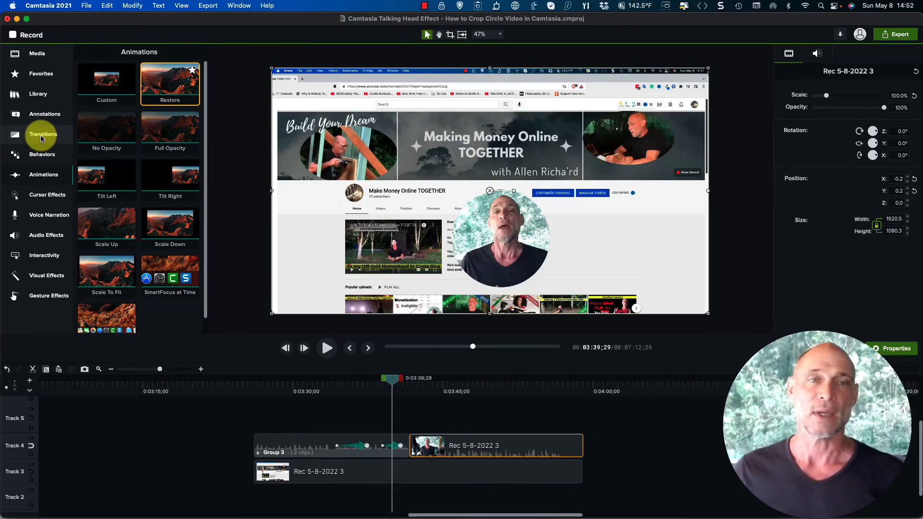
Add a Fade transition between the webcam group and the full-screen webcam clip on Track 4 and preview it from 0:03:38;16.
click(41, 137)
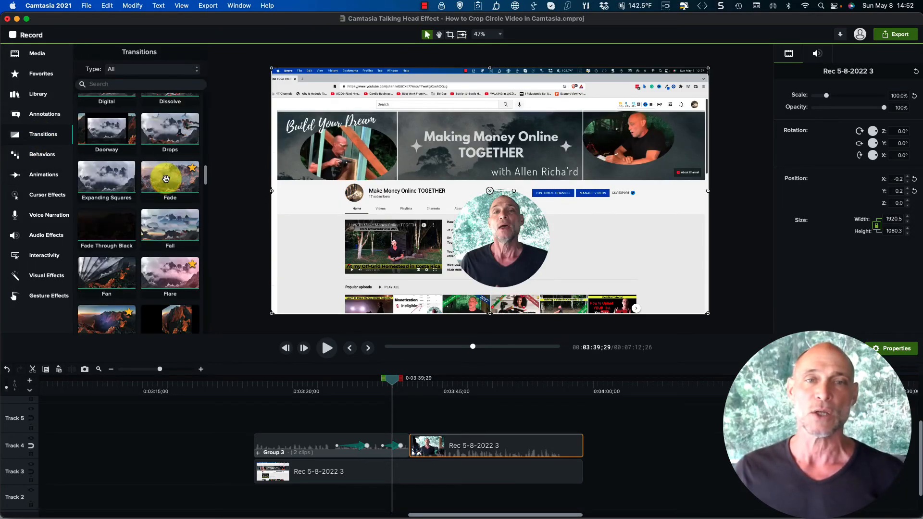
drag(166, 177, 406, 437)
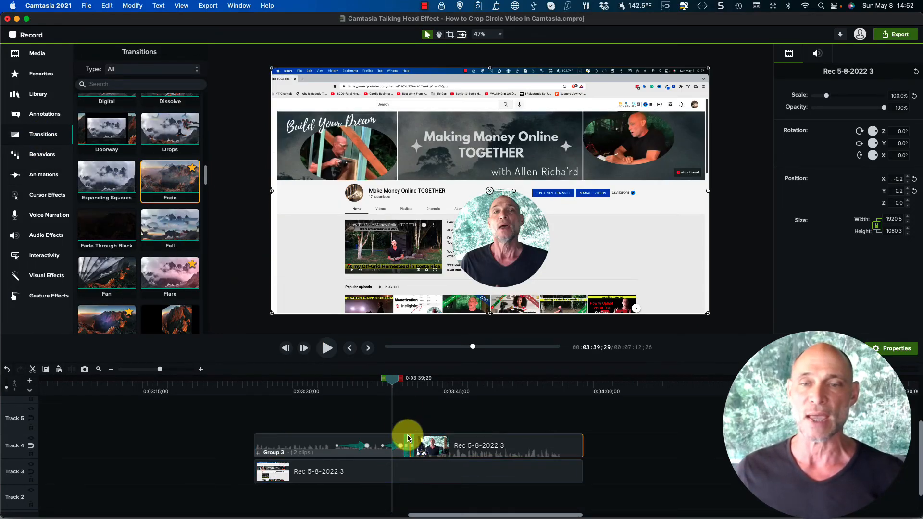
click(391, 378)
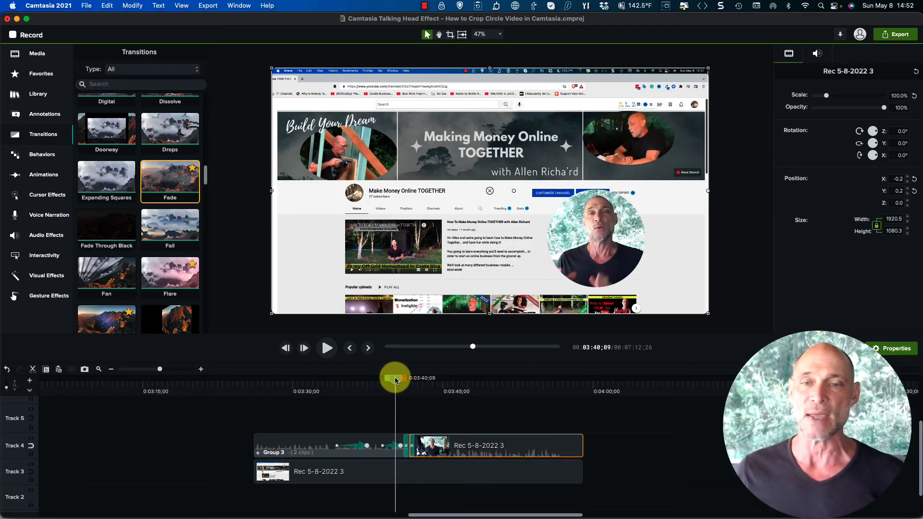
click(201, 369)
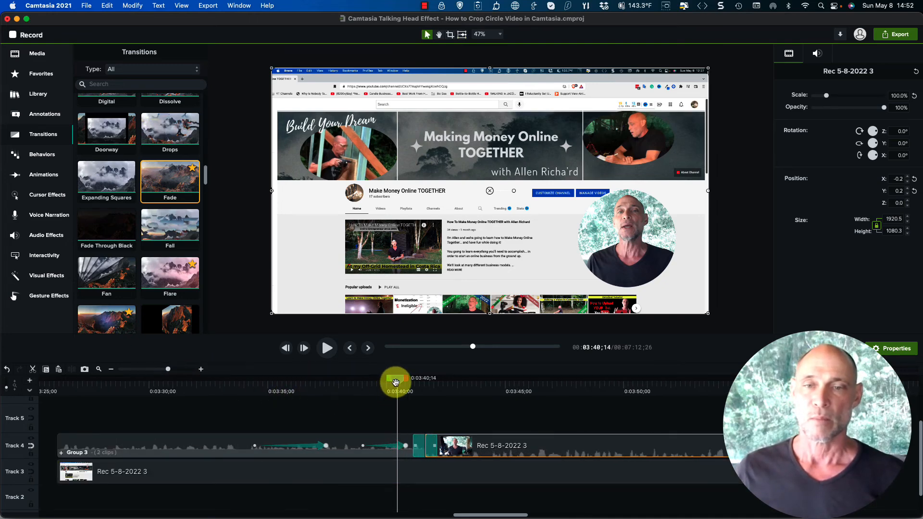
drag(394, 380, 351, 378)
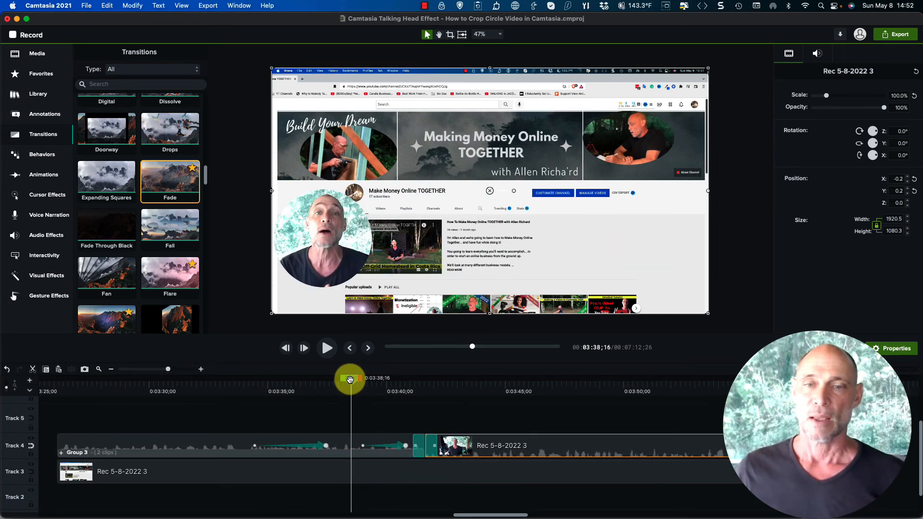
click(326, 347)
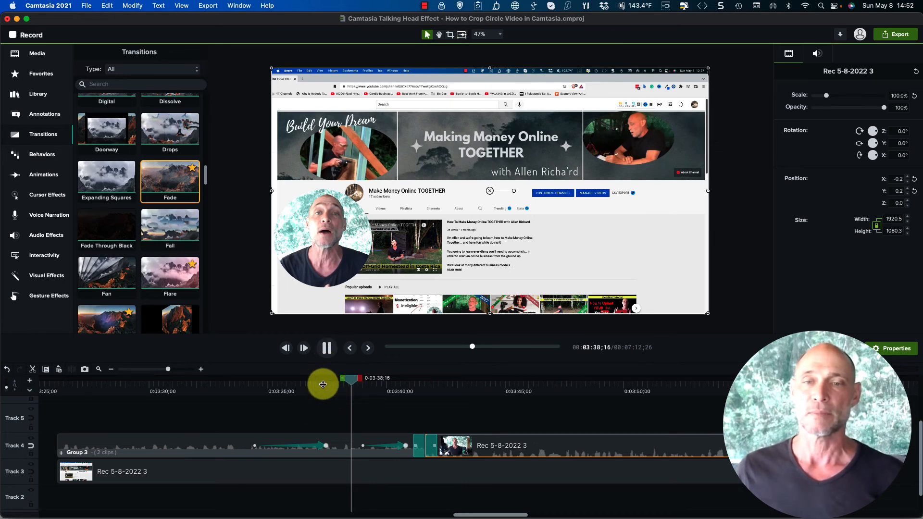
click(316, 431)
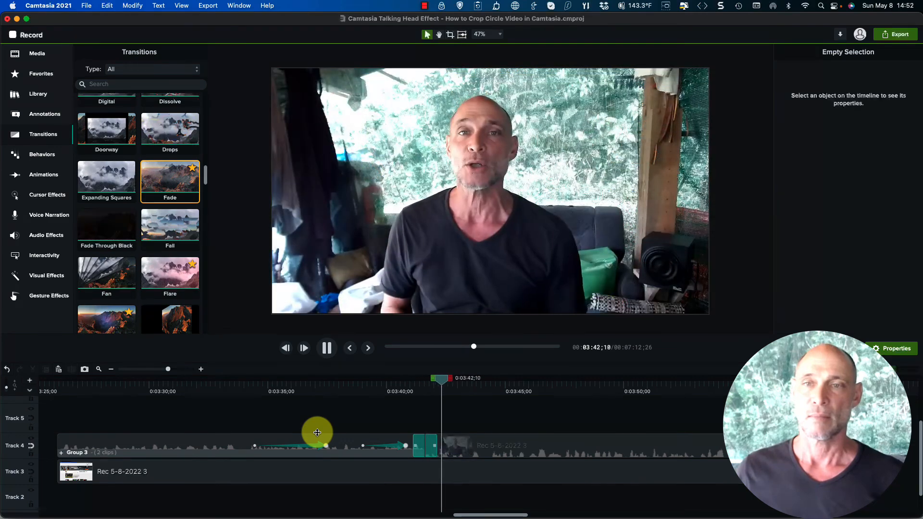
click(326, 347)
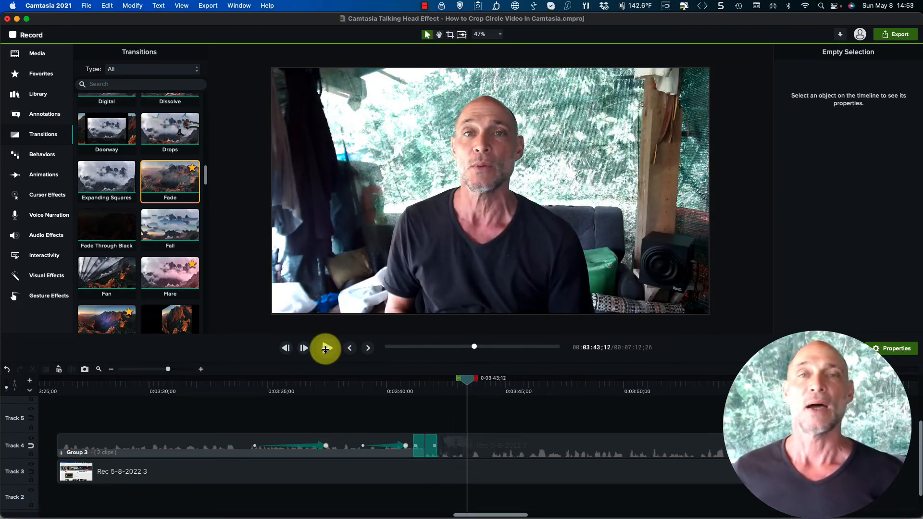